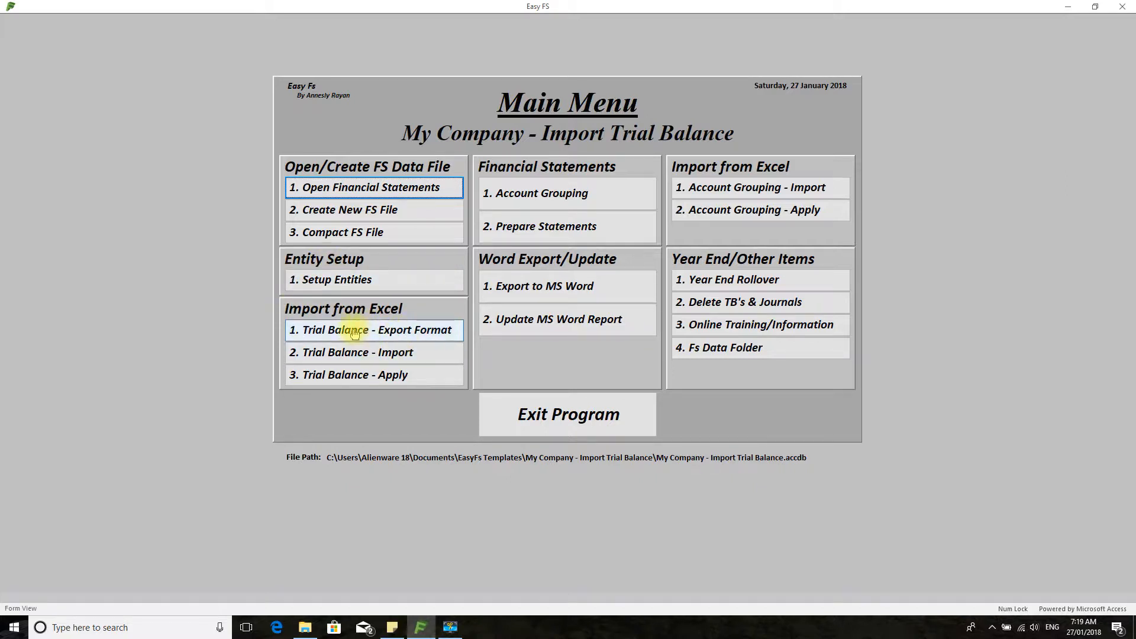
- Export the trial balance import format from the Import from Excel section and bring up the exported workbook
left_click(401, 330)
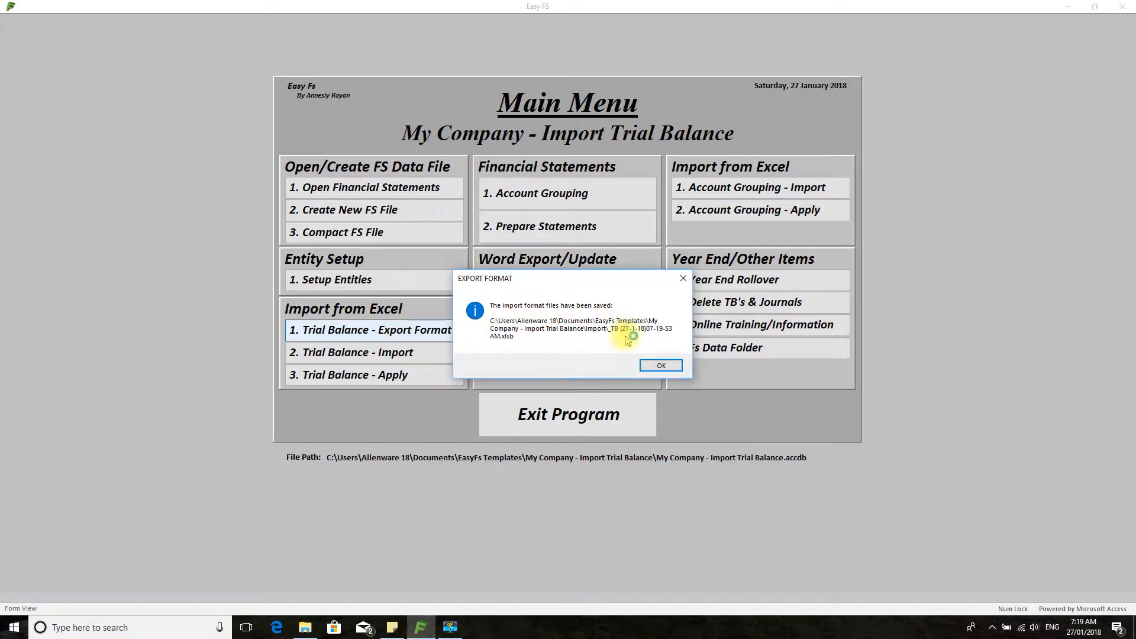
left_click(661, 366)
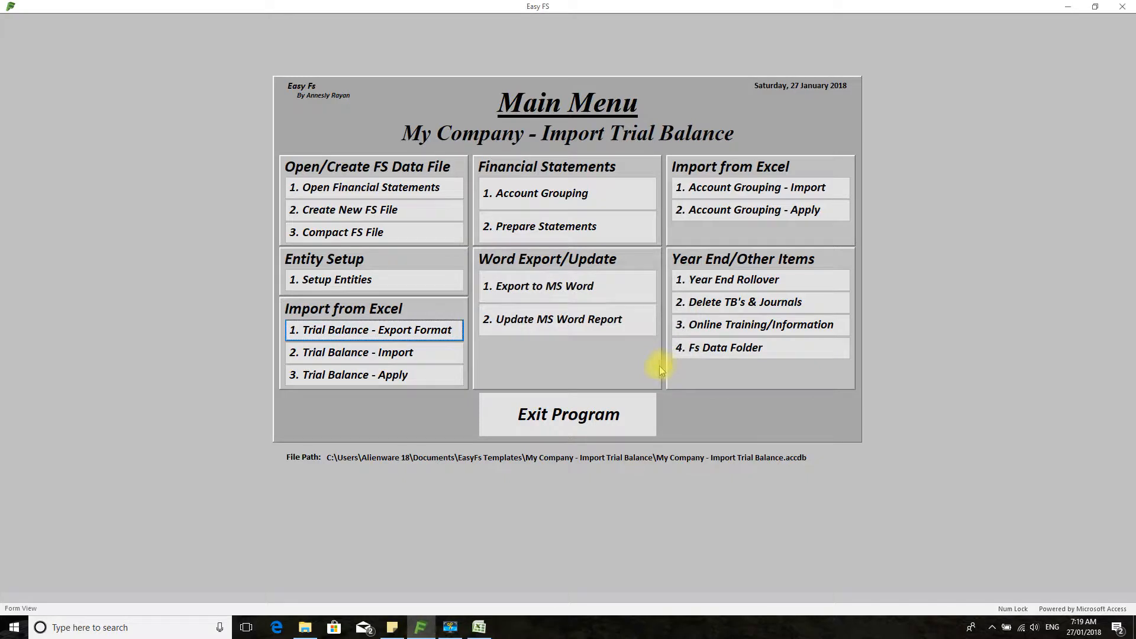
left_click(481, 628)
left_click_drag(796, 231, 625, 66)
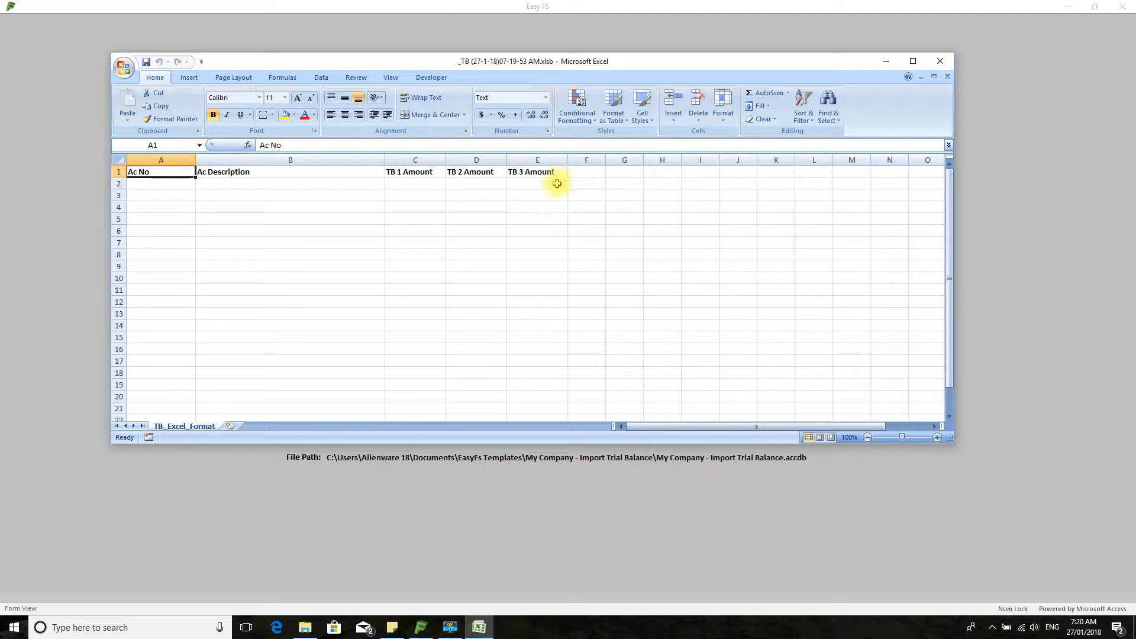
- Examine the account number, description and TB amount columns of the exported blank template, and close the workbook
left_click(159, 185)
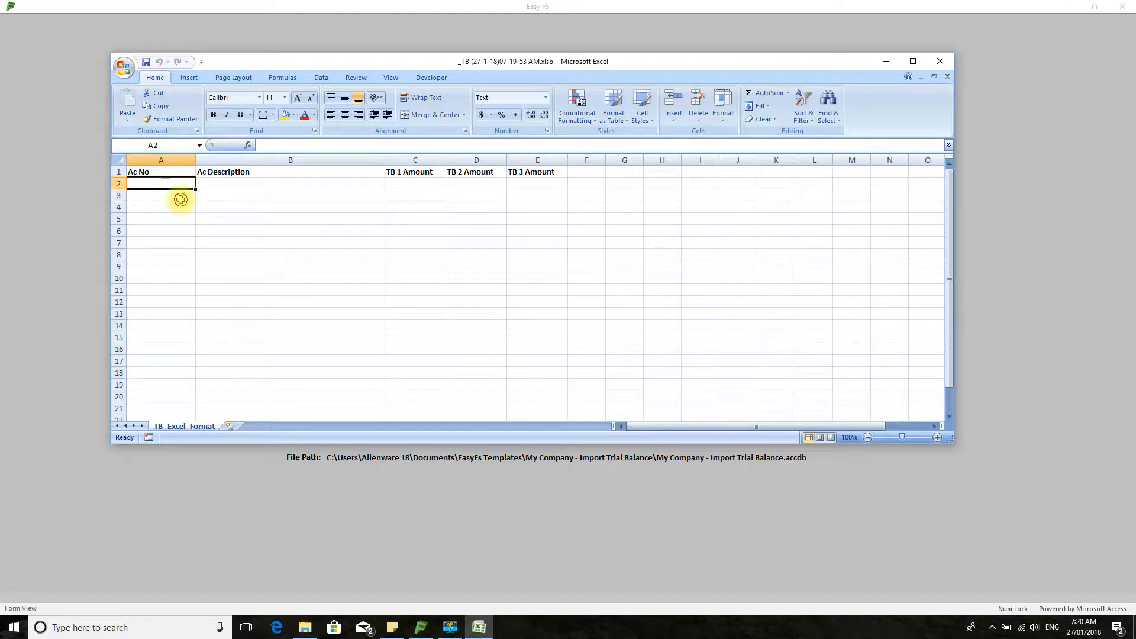
left_click(181, 219)
left_click(183, 206)
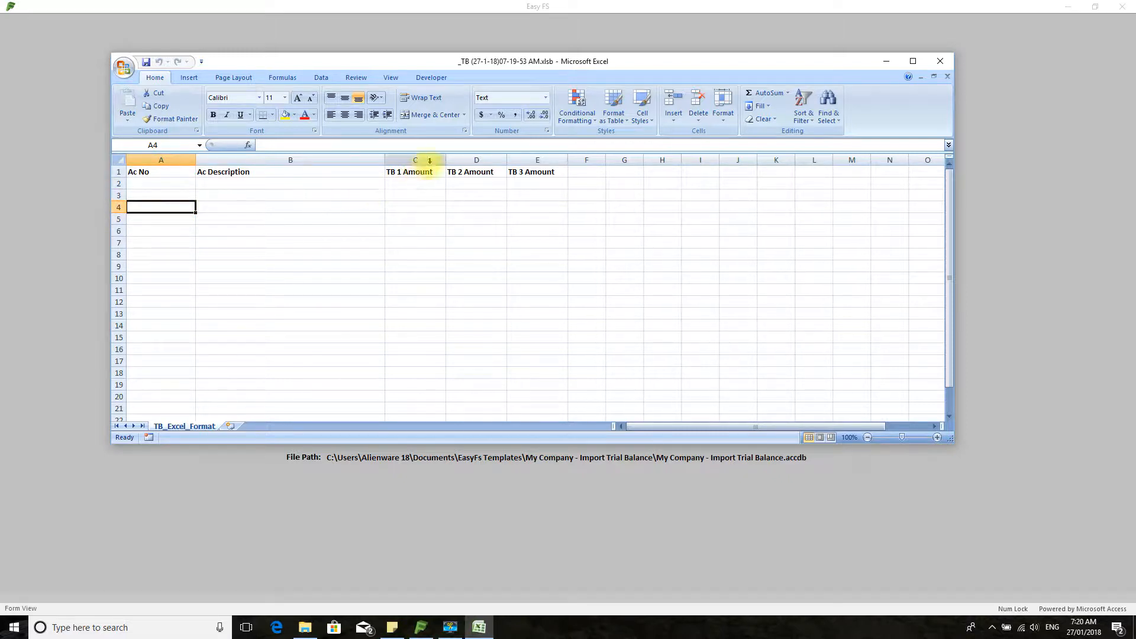
left_click(421, 62)
left_click_drag(420, 63, 468, 220)
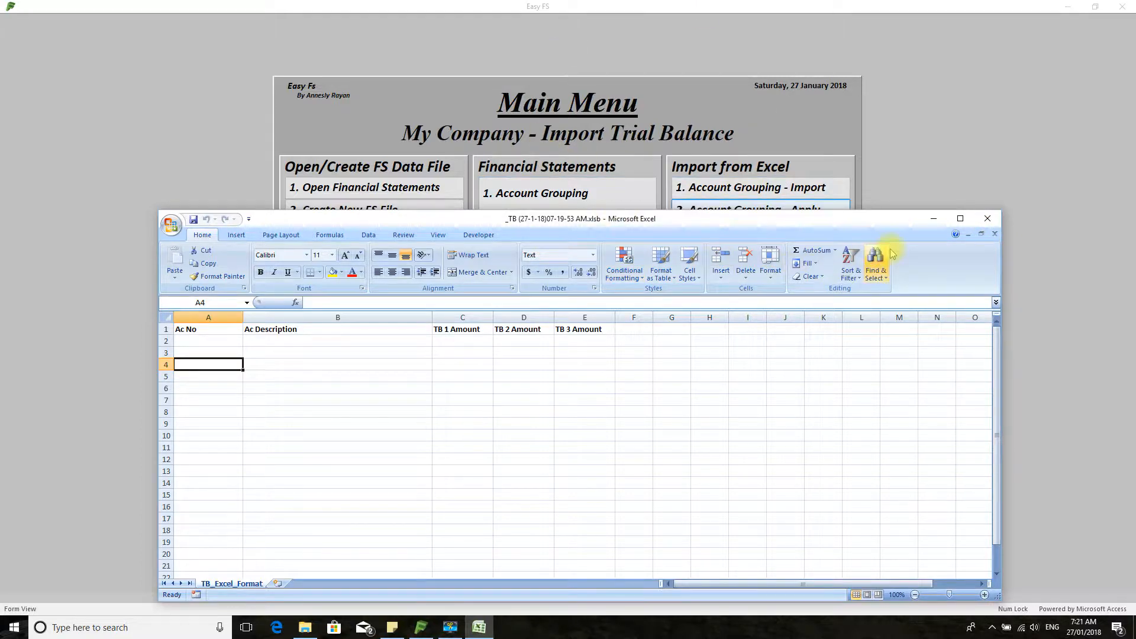
left_click(987, 218)
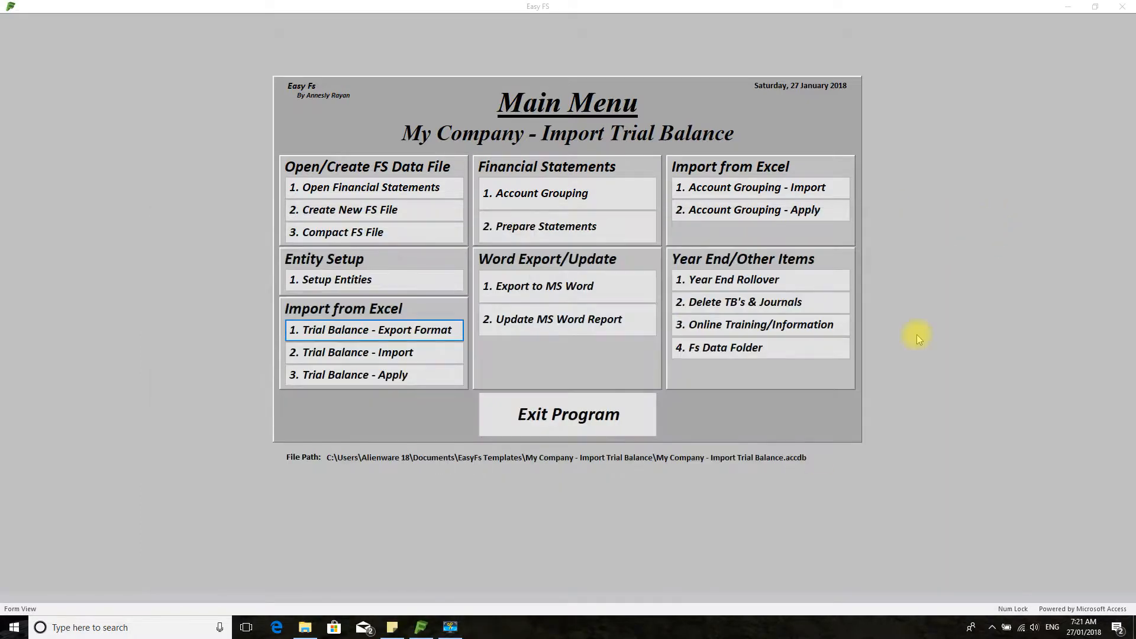
- Open the Entity 1 TB.xlsb workbook from the company's Import folder in File Explorer
left_click(305, 628)
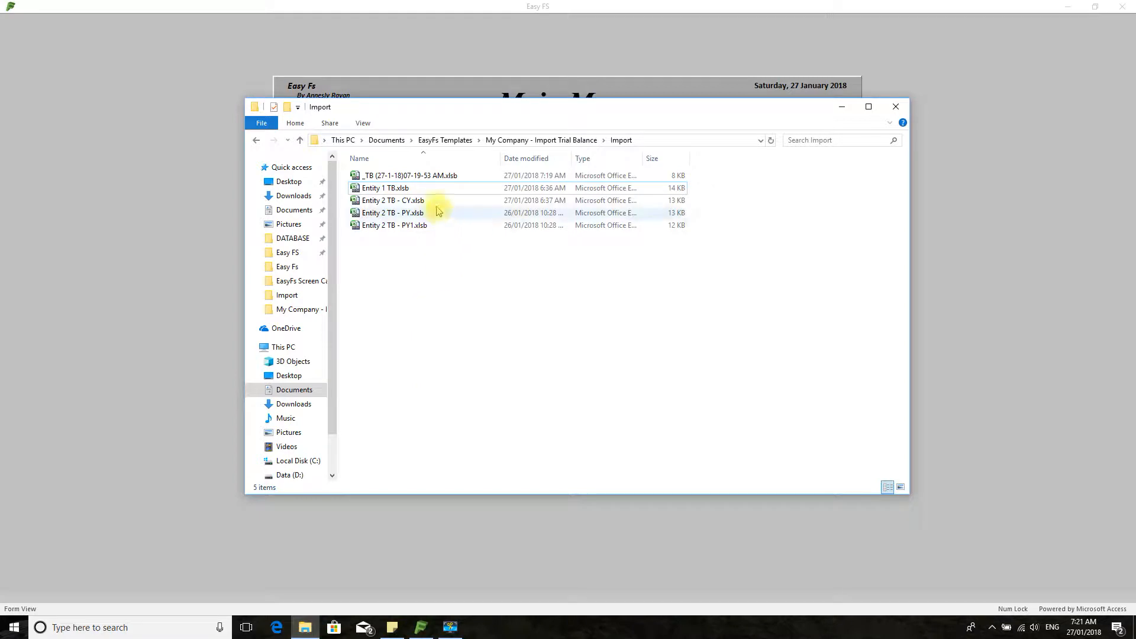
left_click_drag(495, 119, 743, 117)
left_click(650, 188)
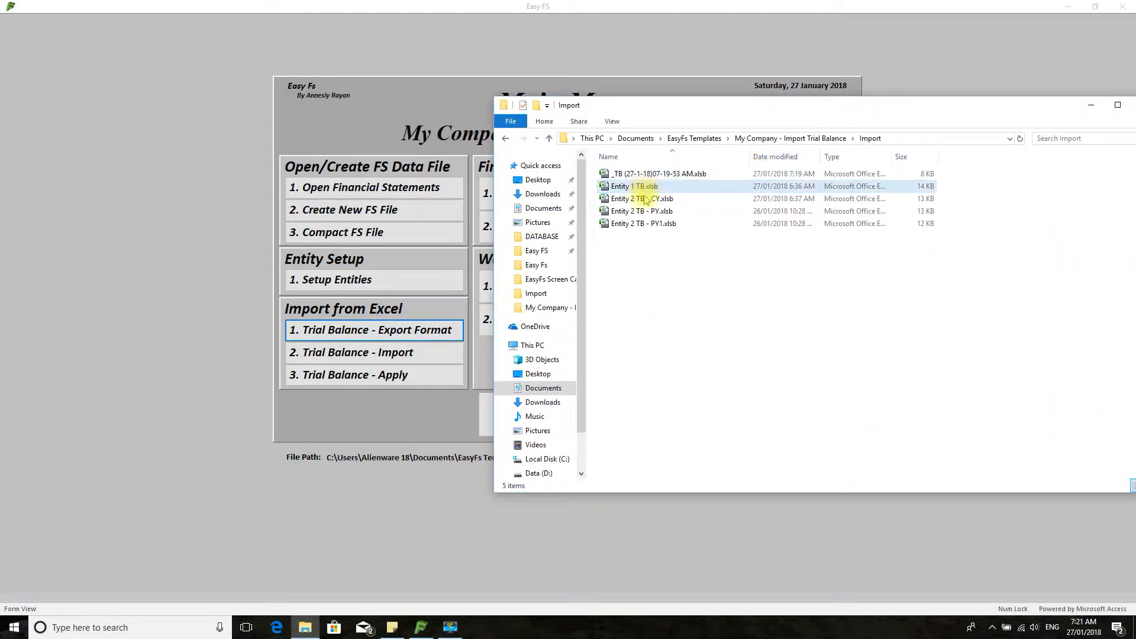
left_click(648, 227)
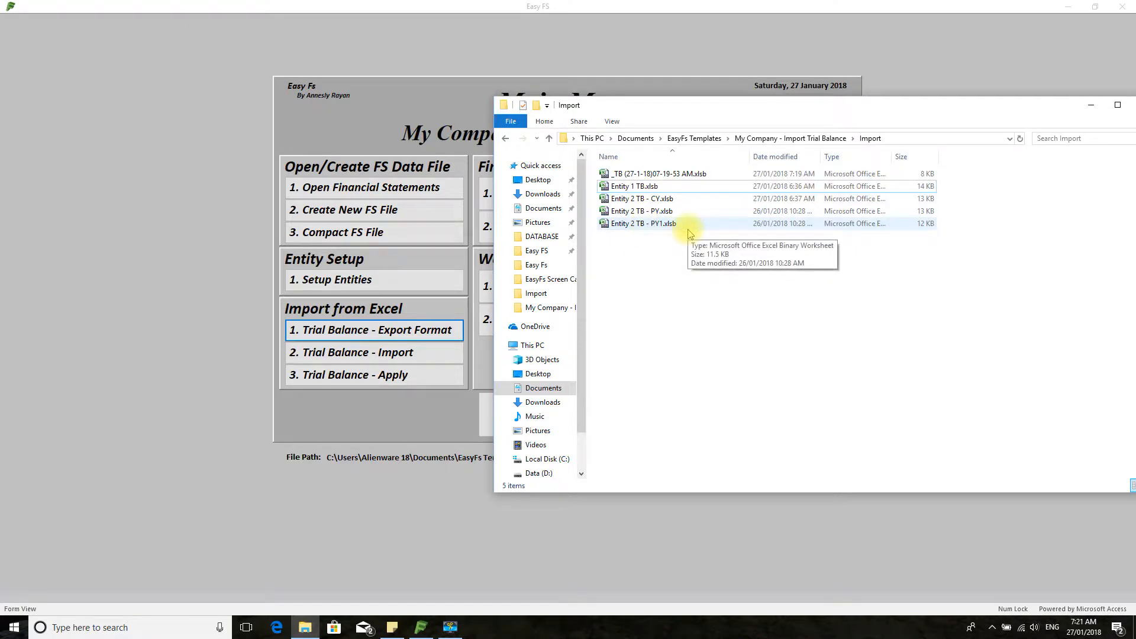
left_click(621, 188)
left_click(624, 188)
double_click(651, 189)
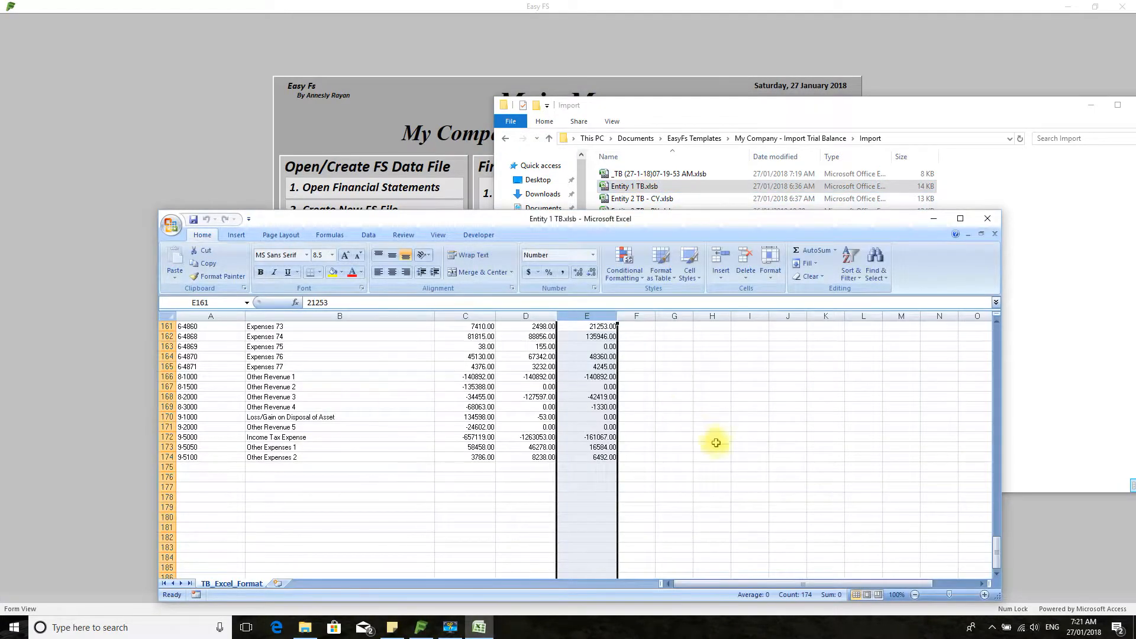
- Examine the Ac No, Ac Description and three TB amount columns of the Entity 1 workbook, and close it
scroll(713, 441, "up", 20)
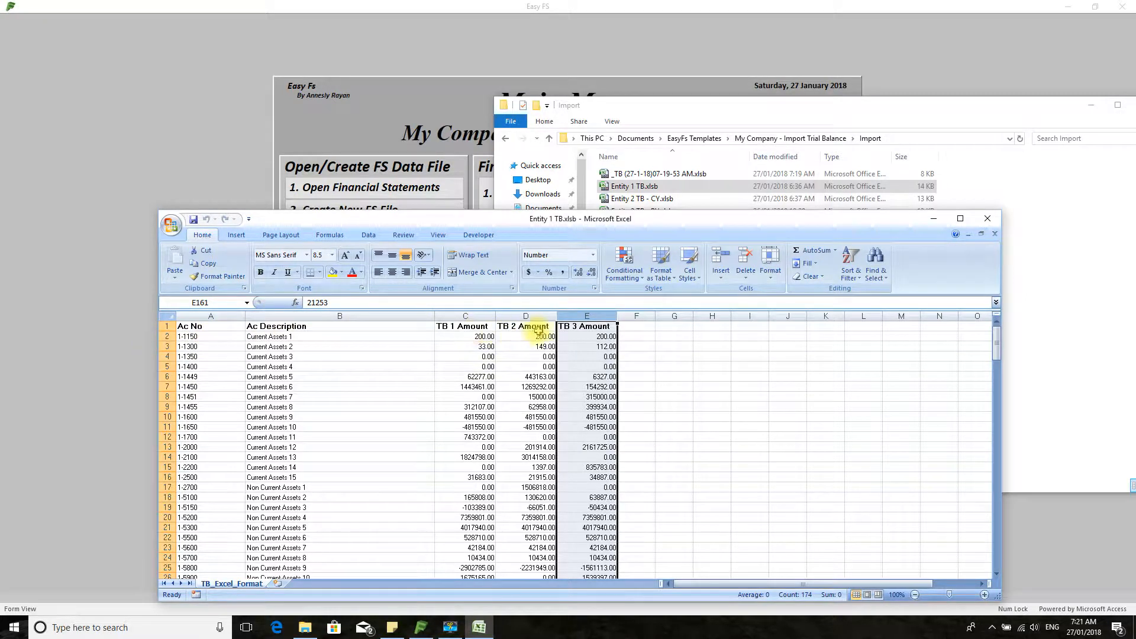
left_click(466, 315)
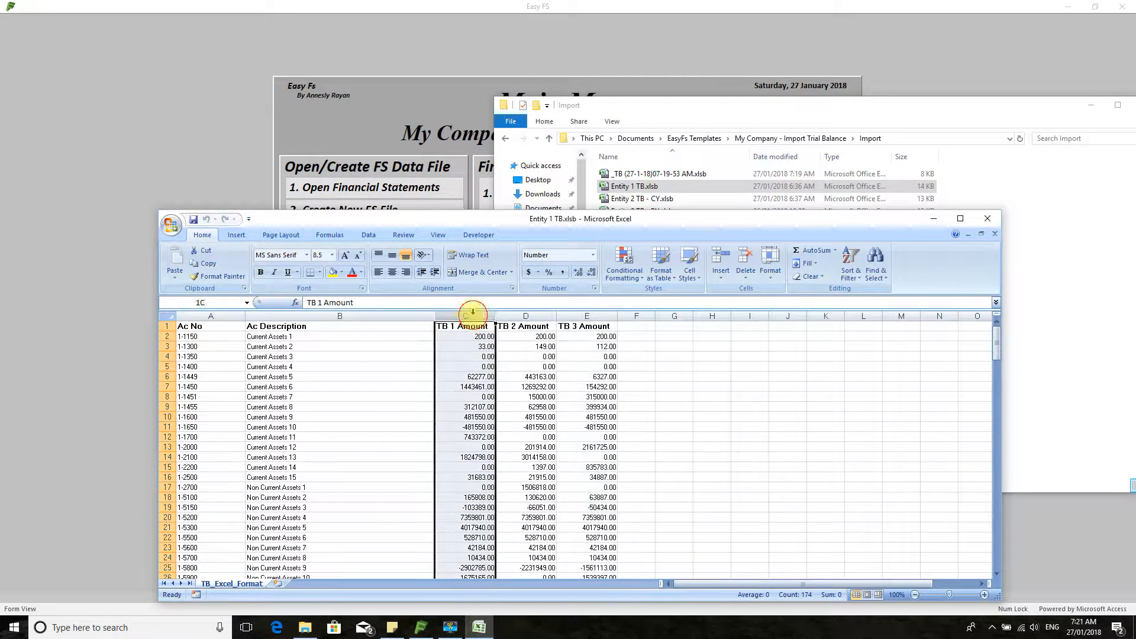
left_click(527, 316)
left_click(587, 316)
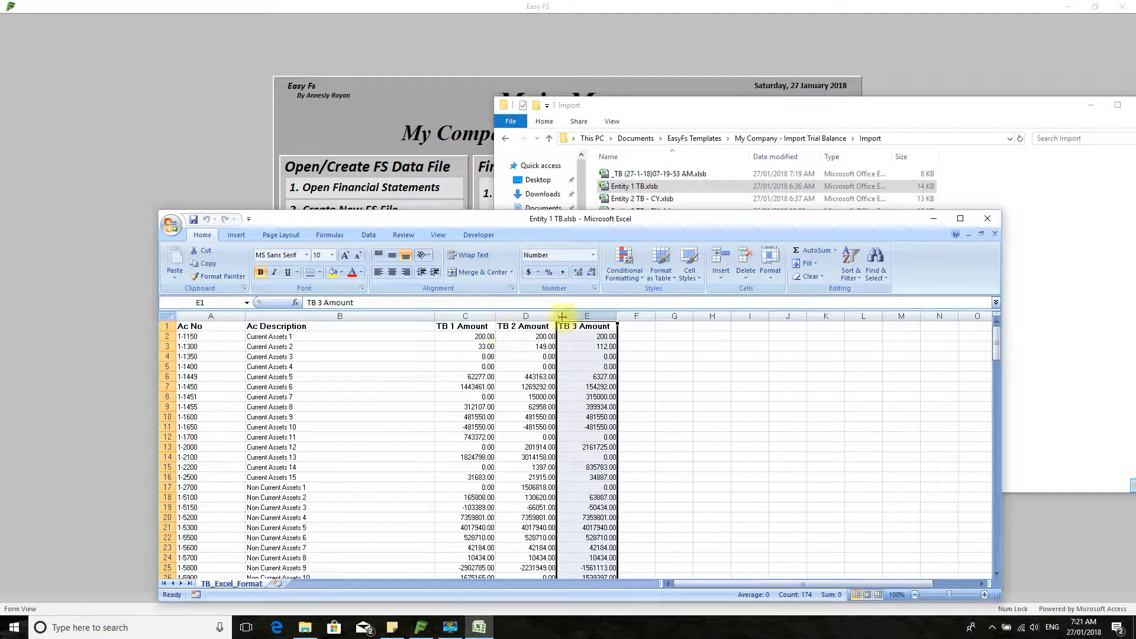
left_click(521, 316)
left_click(469, 316)
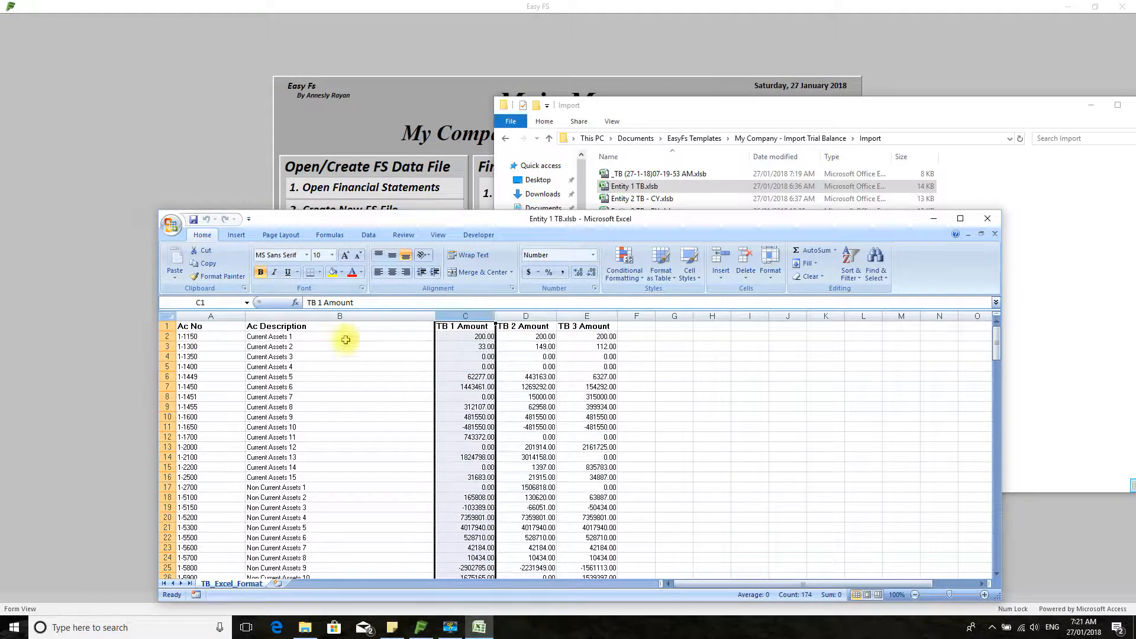
left_click(320, 318)
left_click(201, 327)
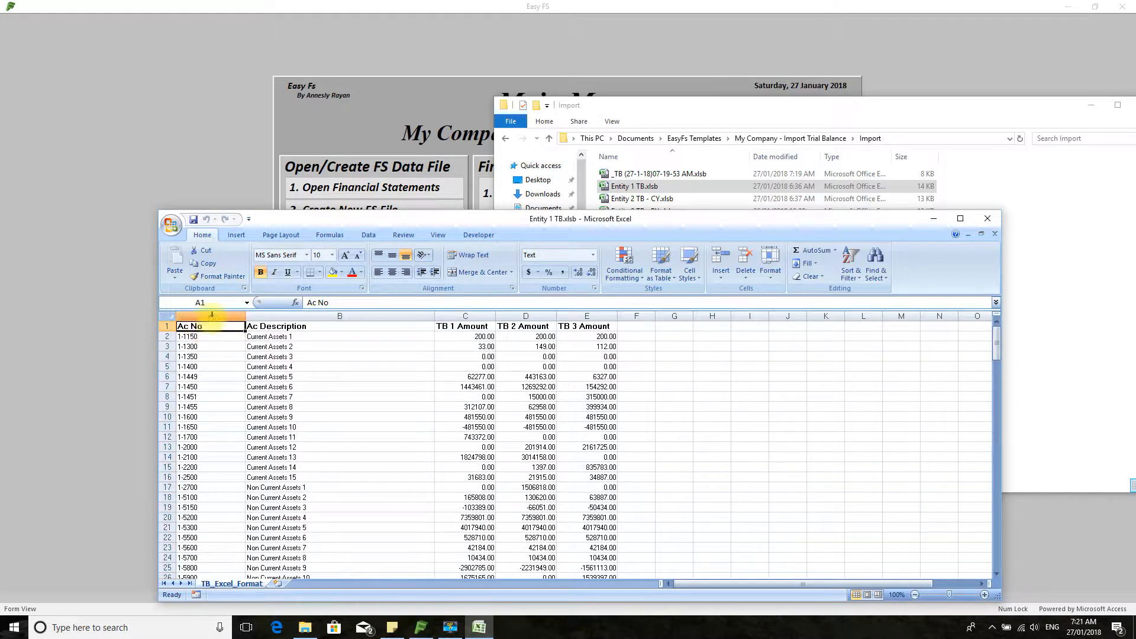
left_click(211, 316)
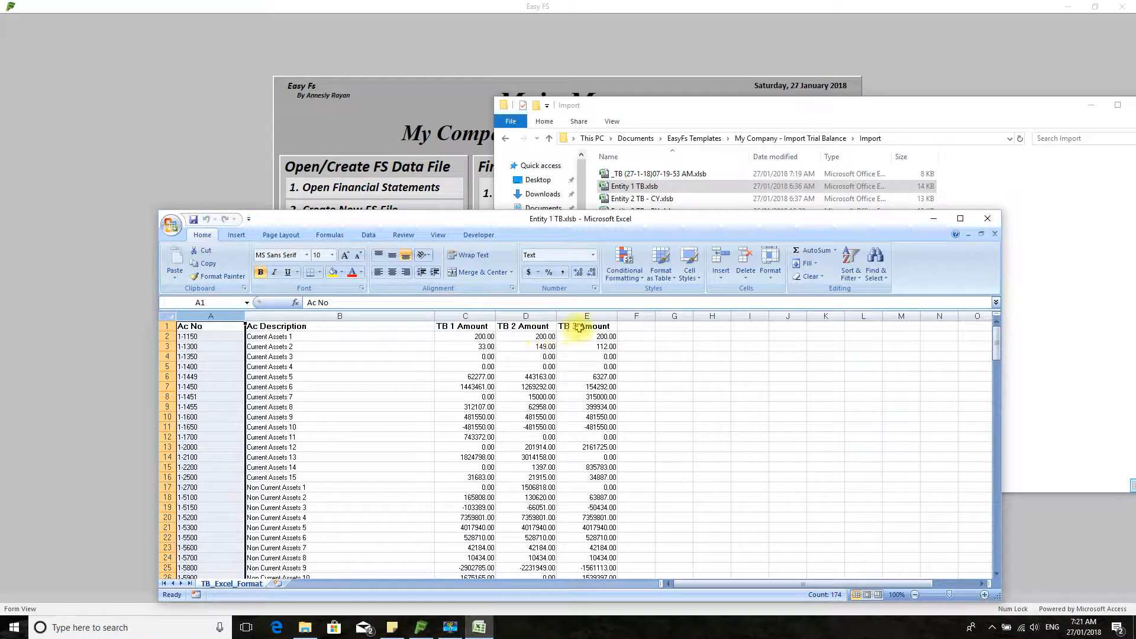
left_click(987, 220)
- Examine the TB amount columns in the Entity 2 TB - CY.xlsb and Entity 2 TB - PY.xlsb workbooks, closing each one
left_click(658, 200)
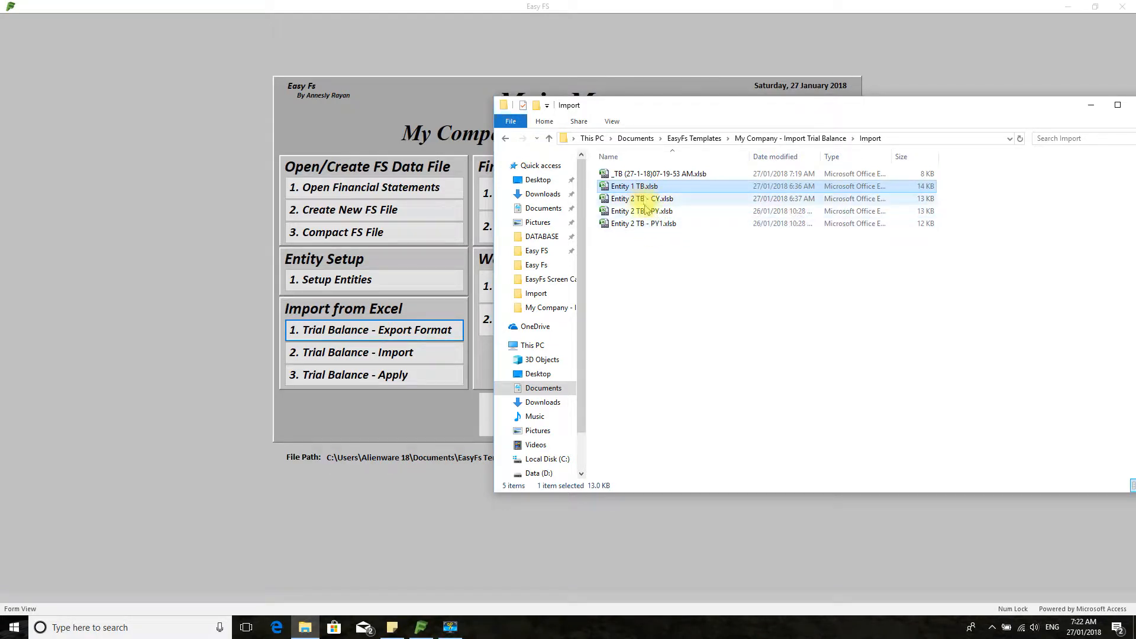
left_click(683, 173)
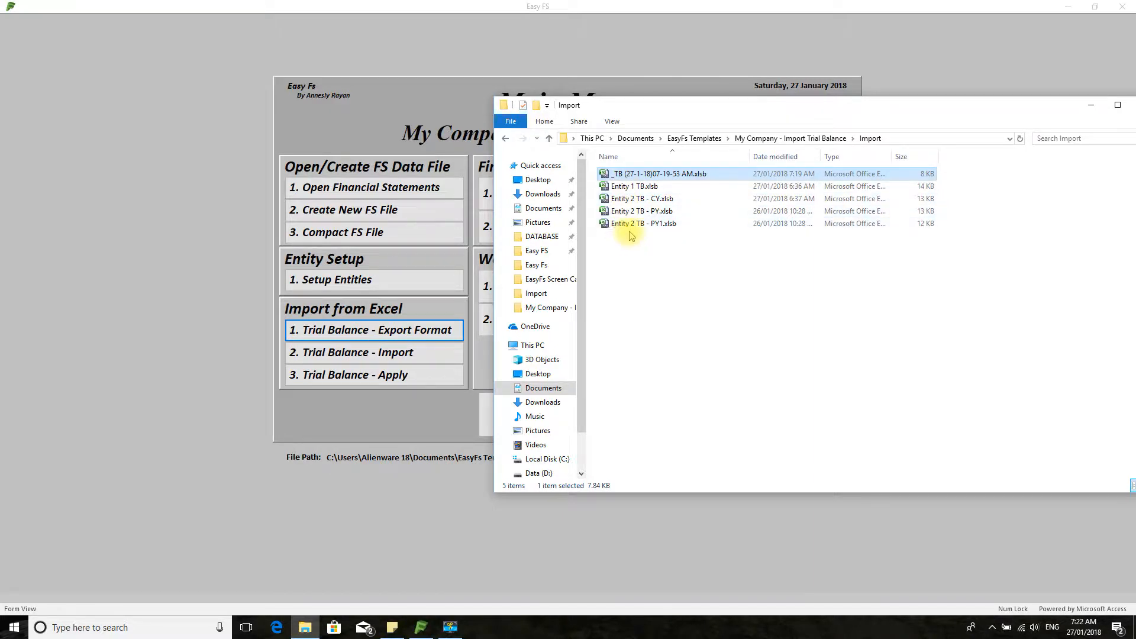
double_click(660, 199)
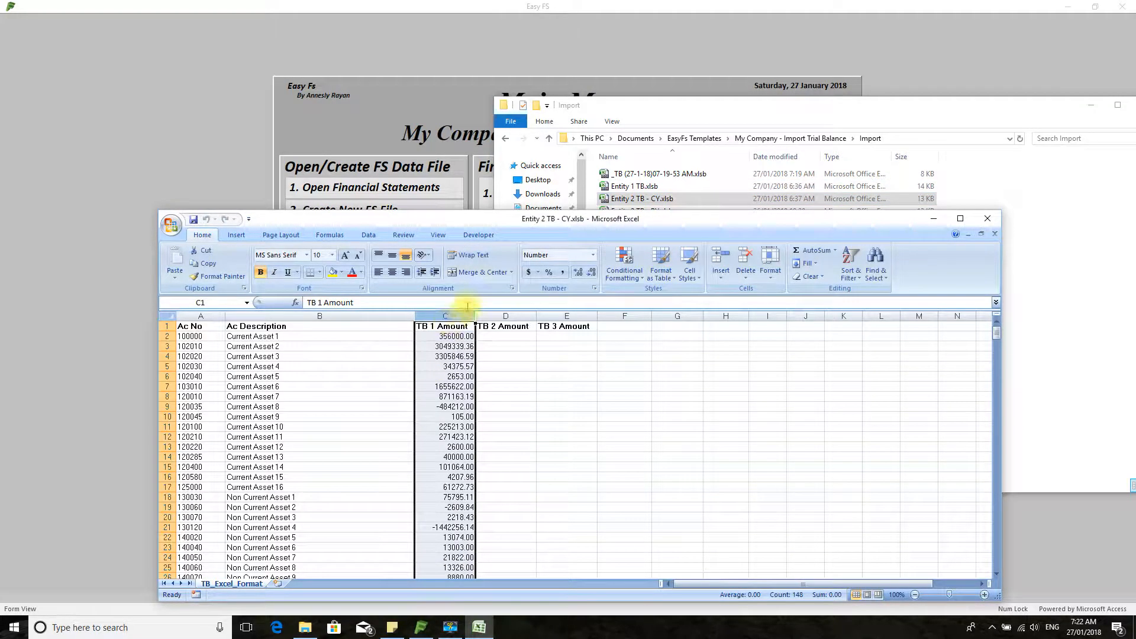
left_click(504, 375)
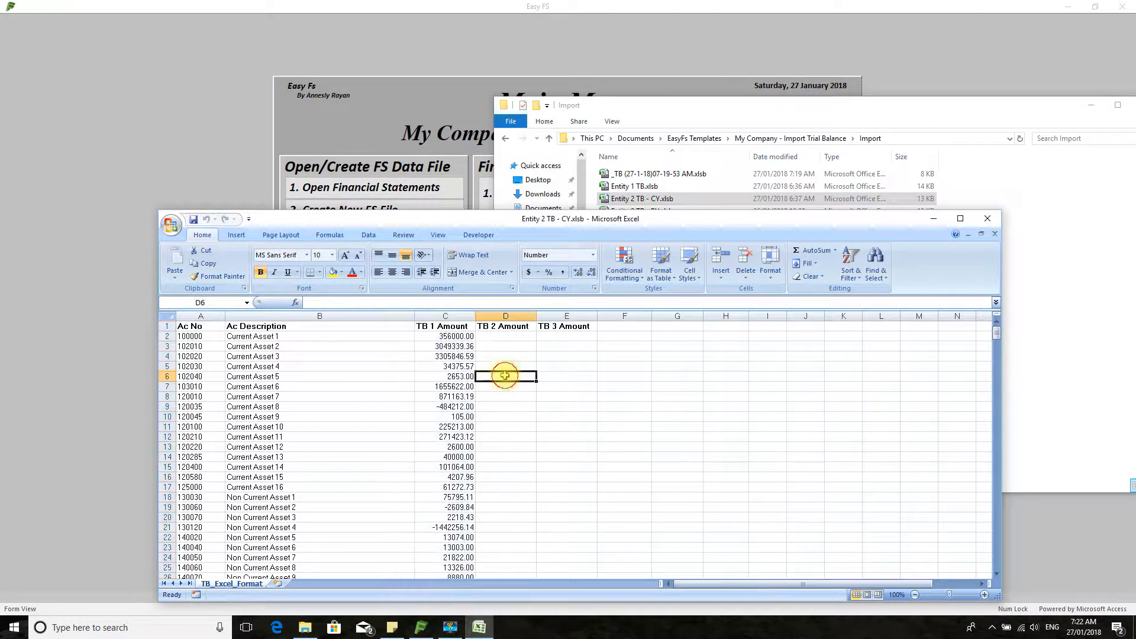
left_click(455, 311)
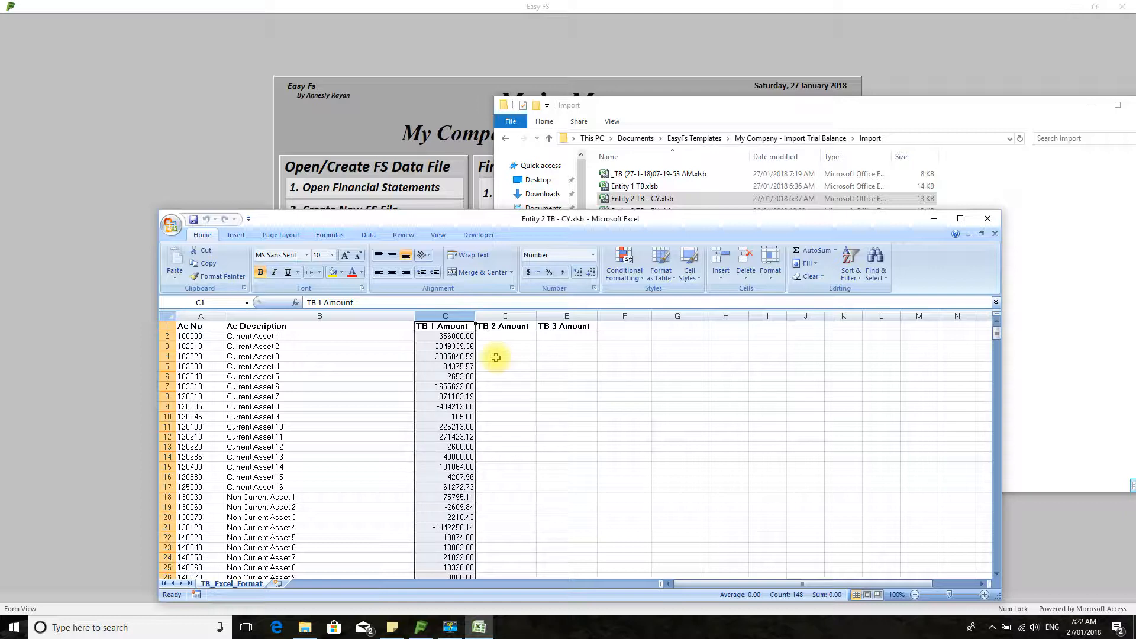
left_click_drag(489, 218, 384, 114)
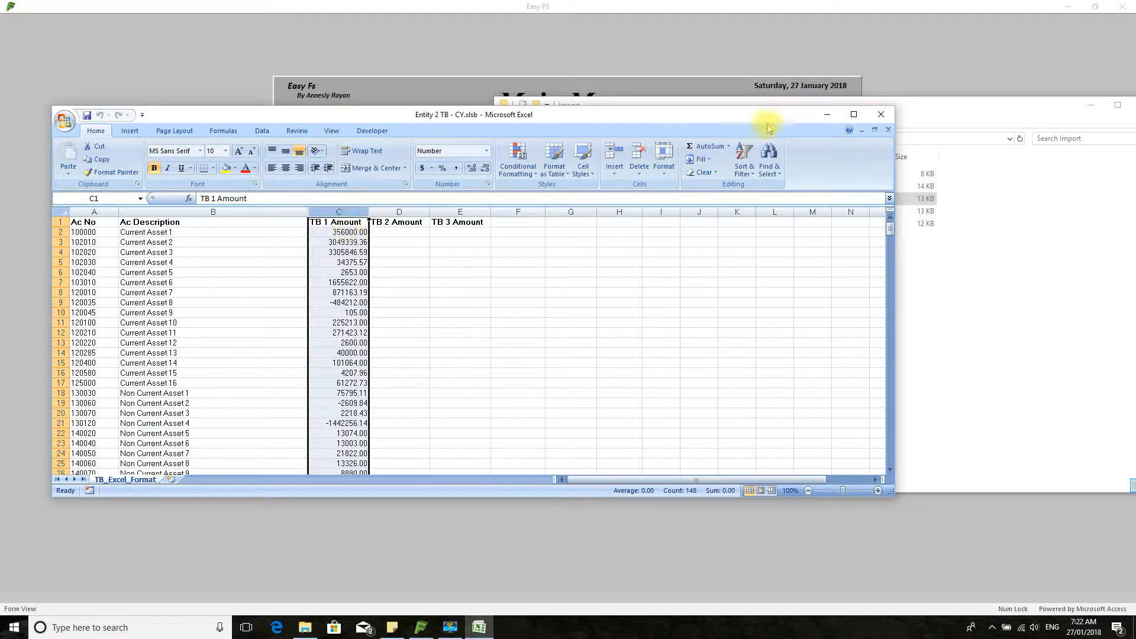
left_click(881, 114)
double_click(664, 210)
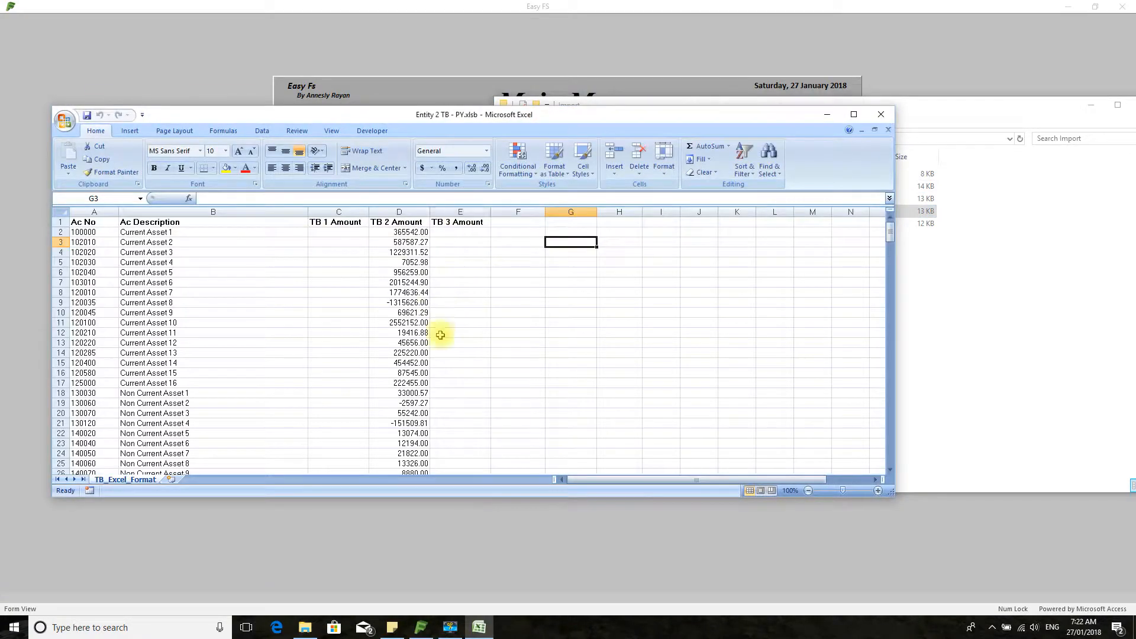
left_click(881, 115)
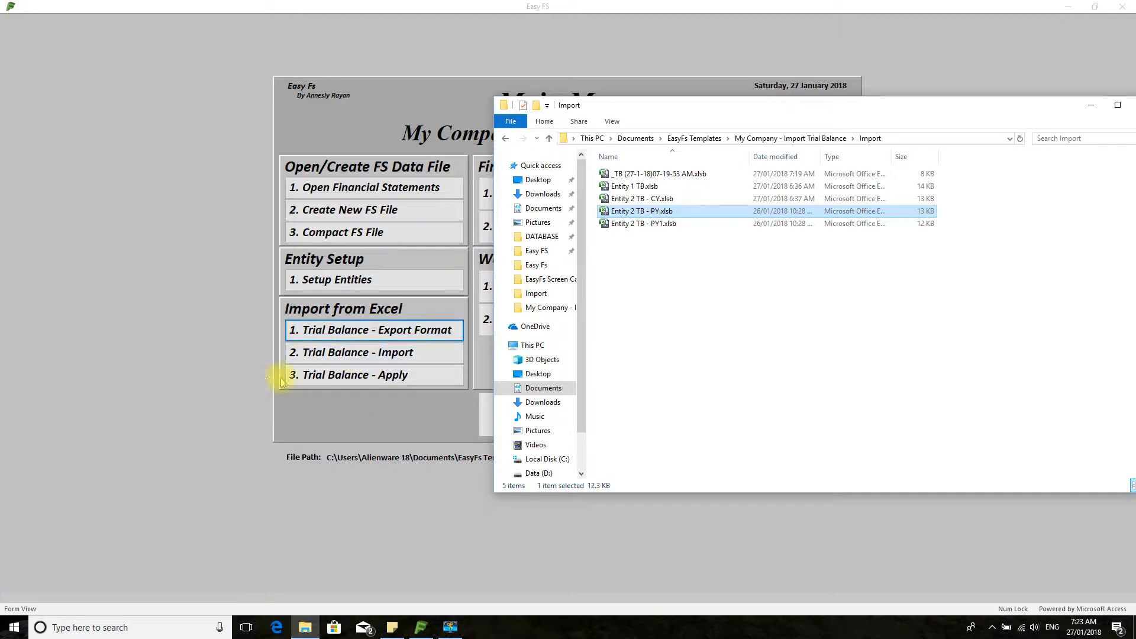
- Import the trial balance file Entity 1 TB.xlsb from the company's Import folder into Easy FS
left_click(257, 361)
left_click(331, 353)
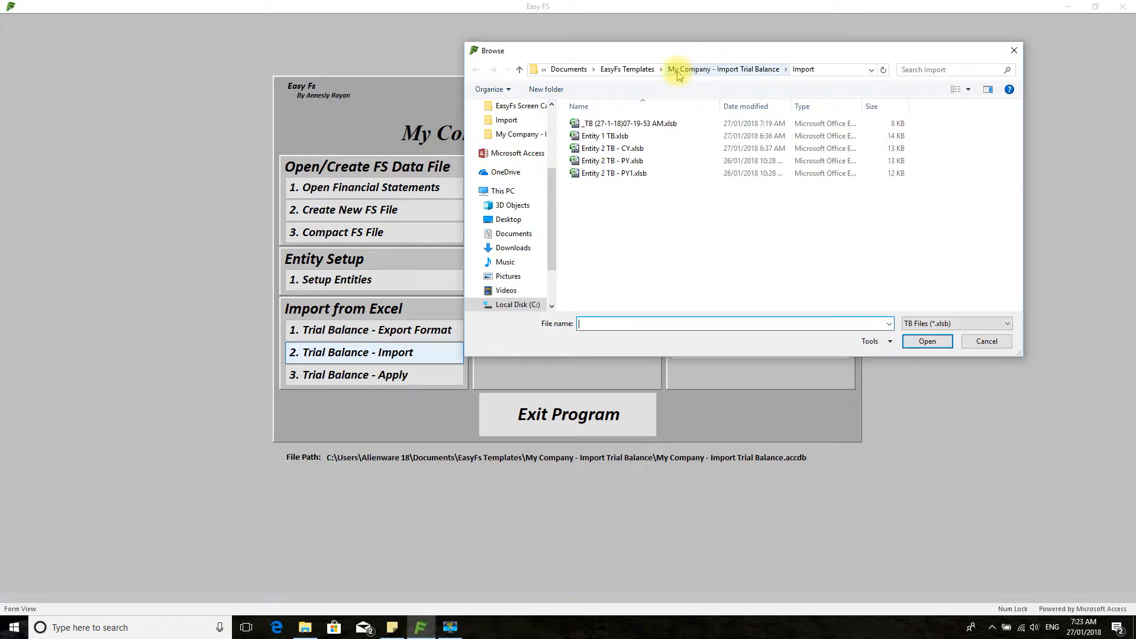
left_click_drag(651, 52, 544, 172)
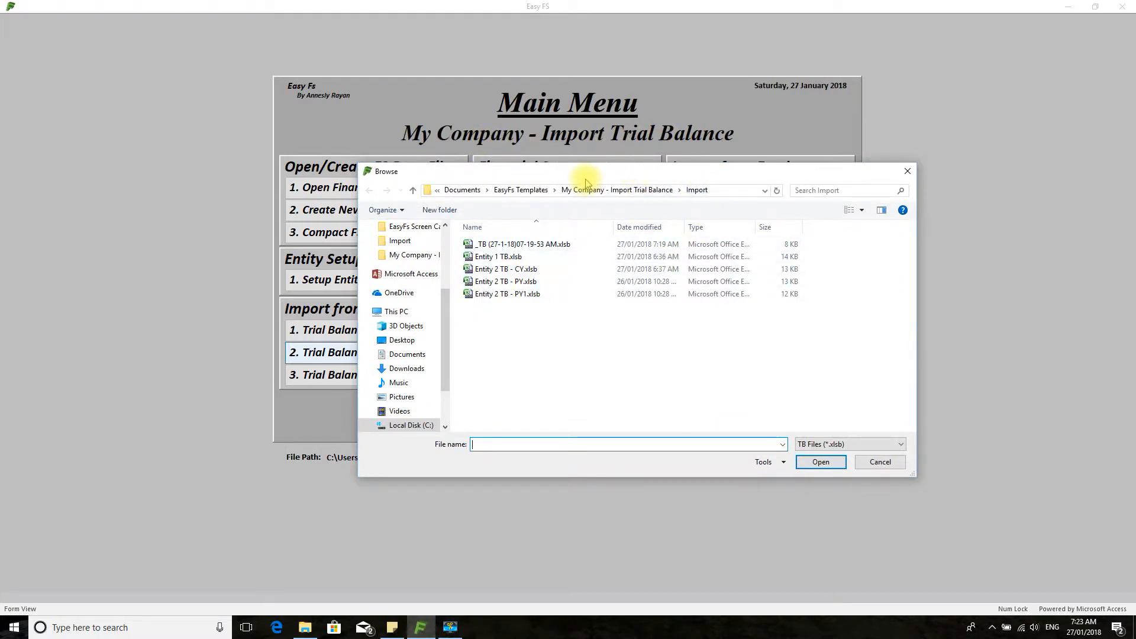
left_click_drag(588, 176, 814, 100)
left_click(732, 178)
double_click(732, 177)
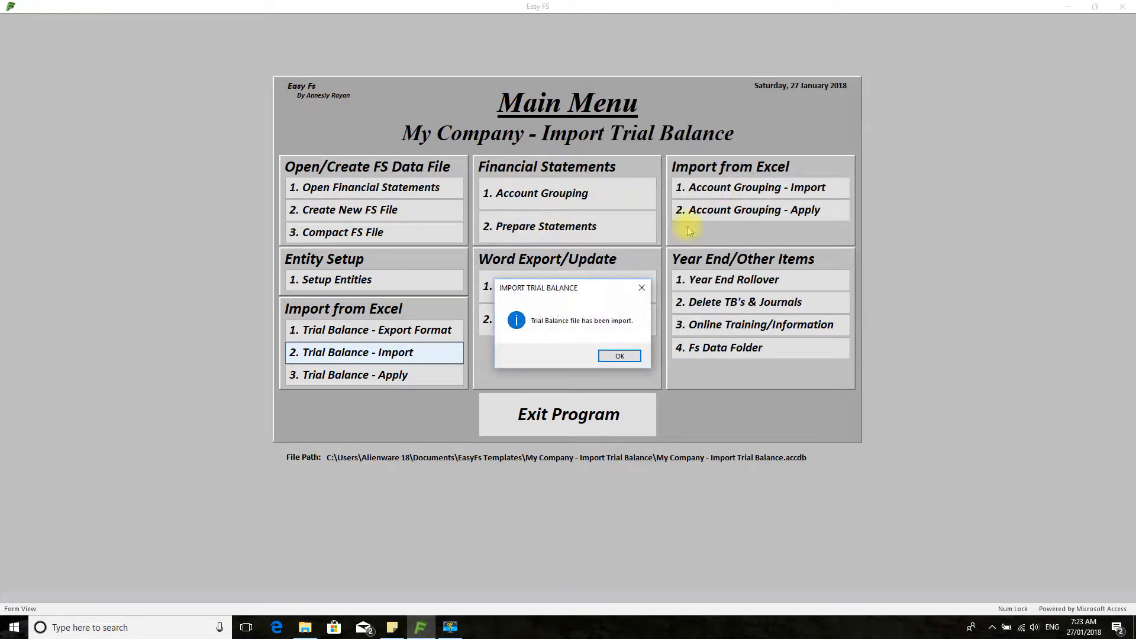
left_click(619, 358)
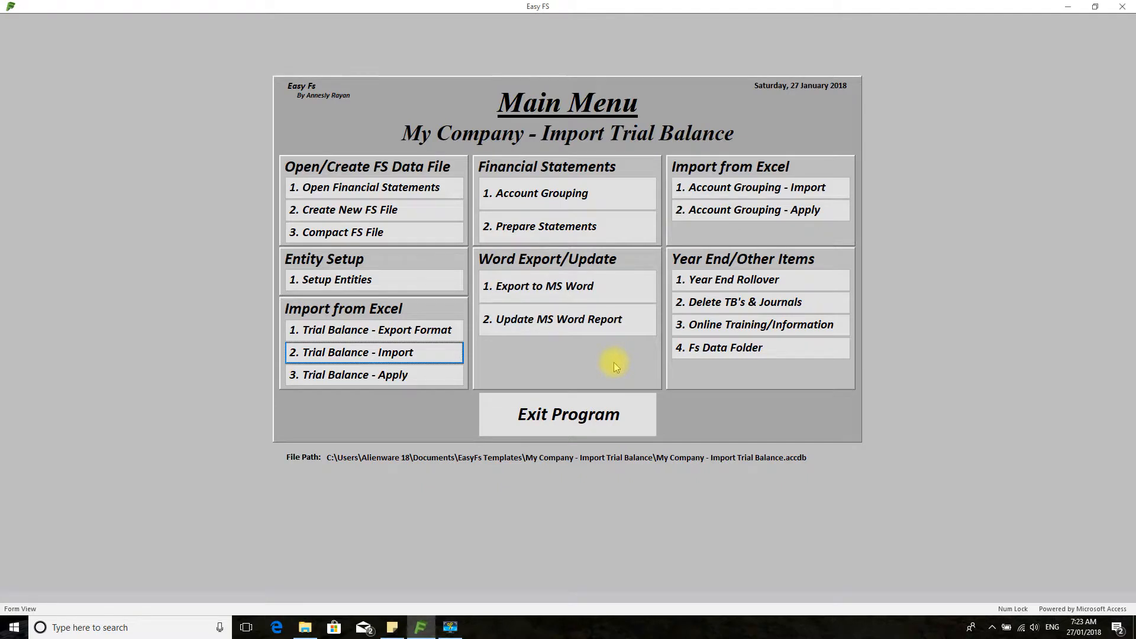
- Swap entity AAA with entity ABC in the entity setup
left_click(355, 280)
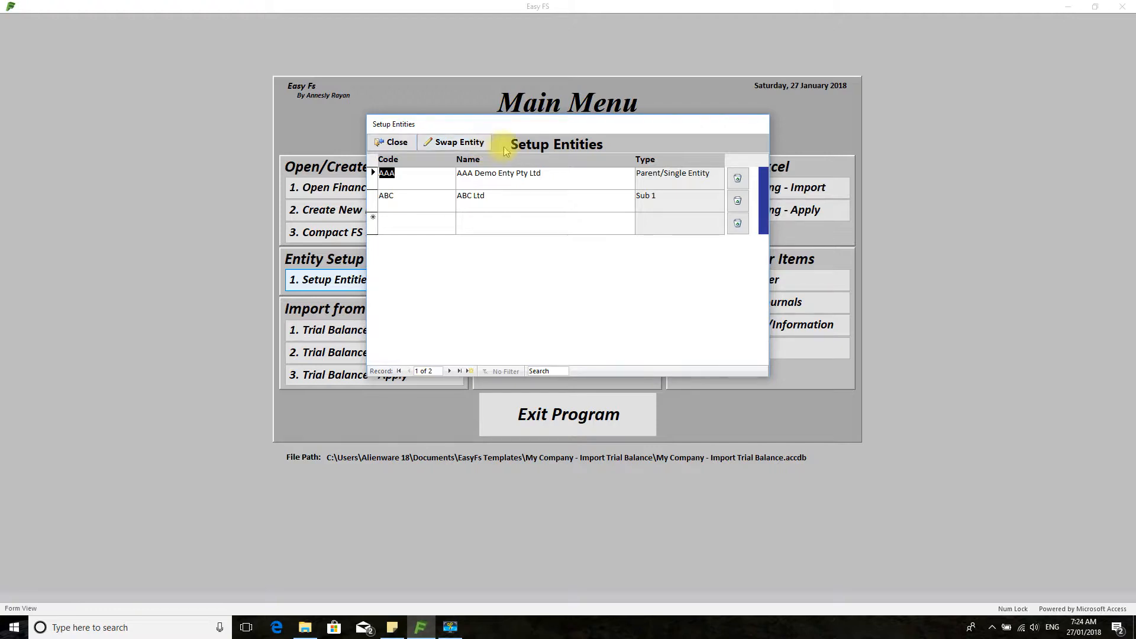
left_click(484, 149)
left_click_drag(592, 148, 888, 73)
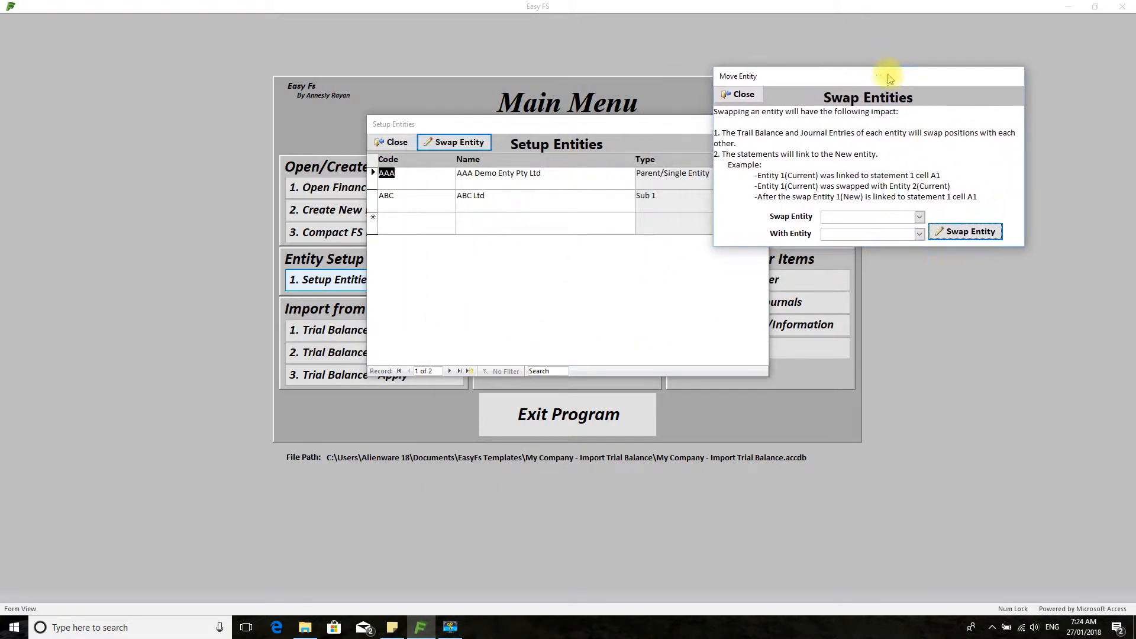
left_click(919, 220)
left_click(905, 229)
left_click(918, 233)
left_click(904, 259)
left_click(965, 232)
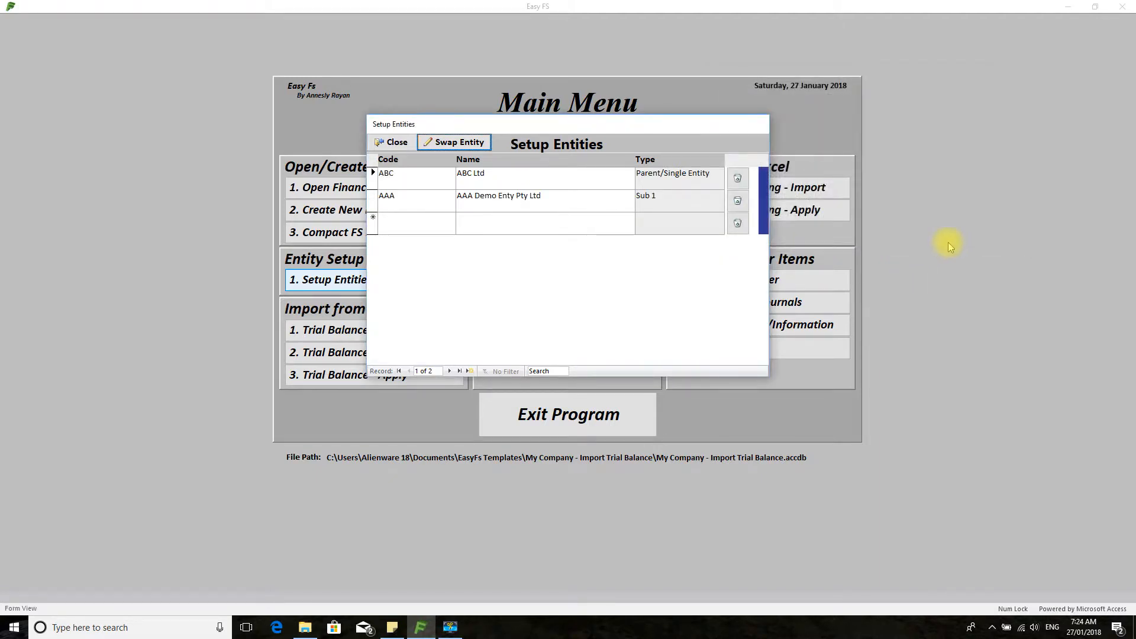
- Swap the two entities back, making AAA the Parent/Single Entity and ABC Sub 1
left_click(459, 143)
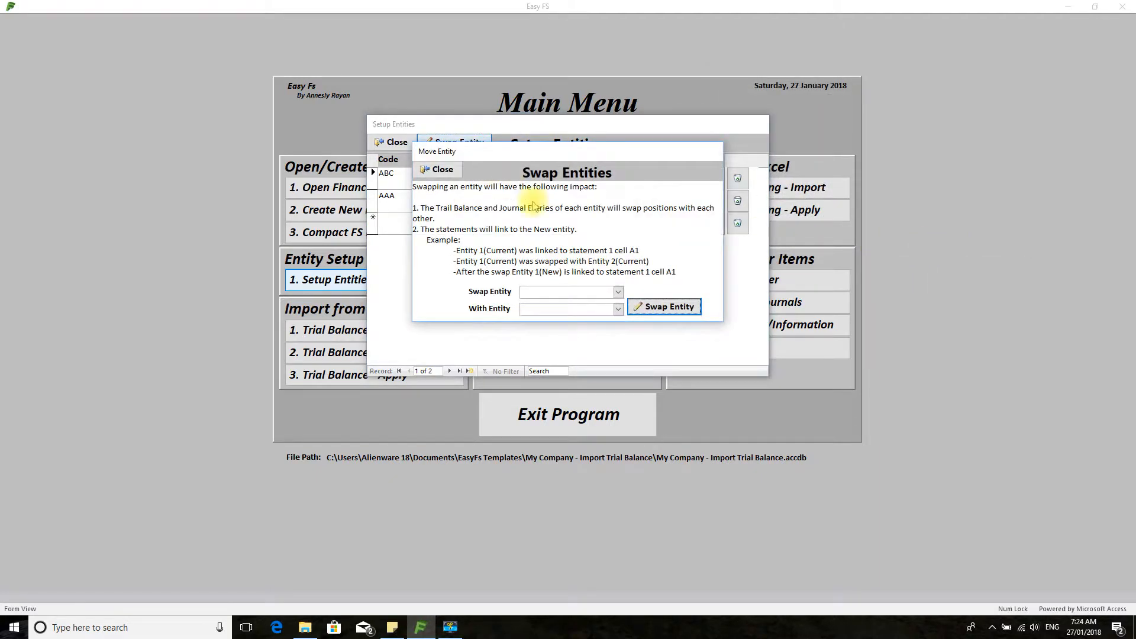
left_click(618, 292)
left_click(615, 300)
left_click(617, 309)
left_click(614, 330)
left_click(666, 309)
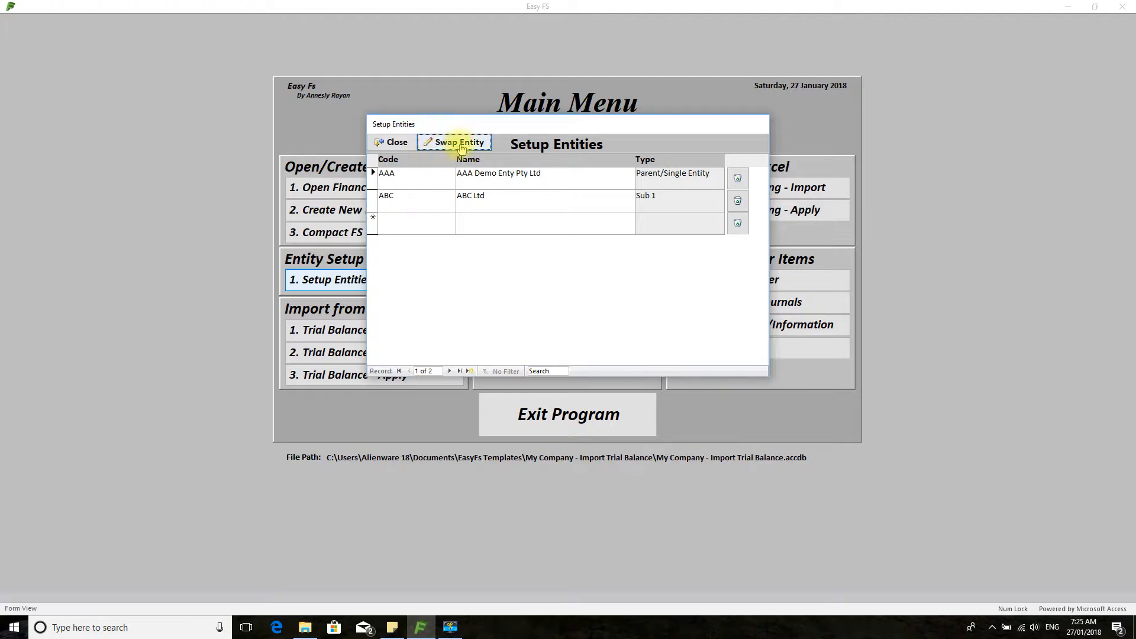
left_click_drag(534, 126, 746, 117)
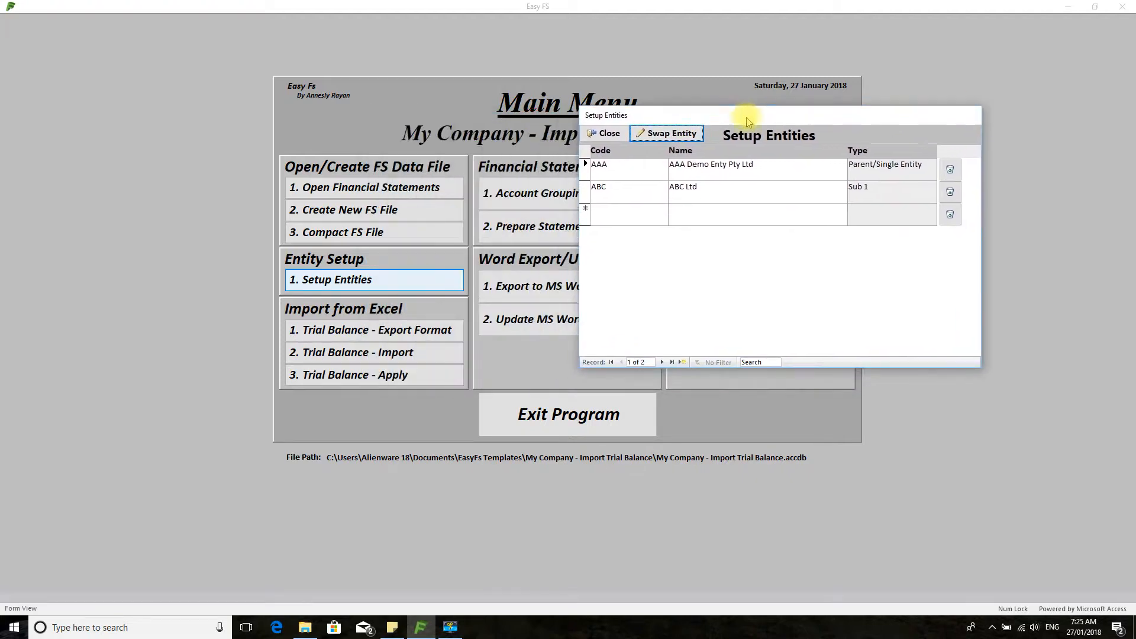
- Close the entity setup and check the Account Grouping trial balance classification, returning to the main menu
left_click(608, 134)
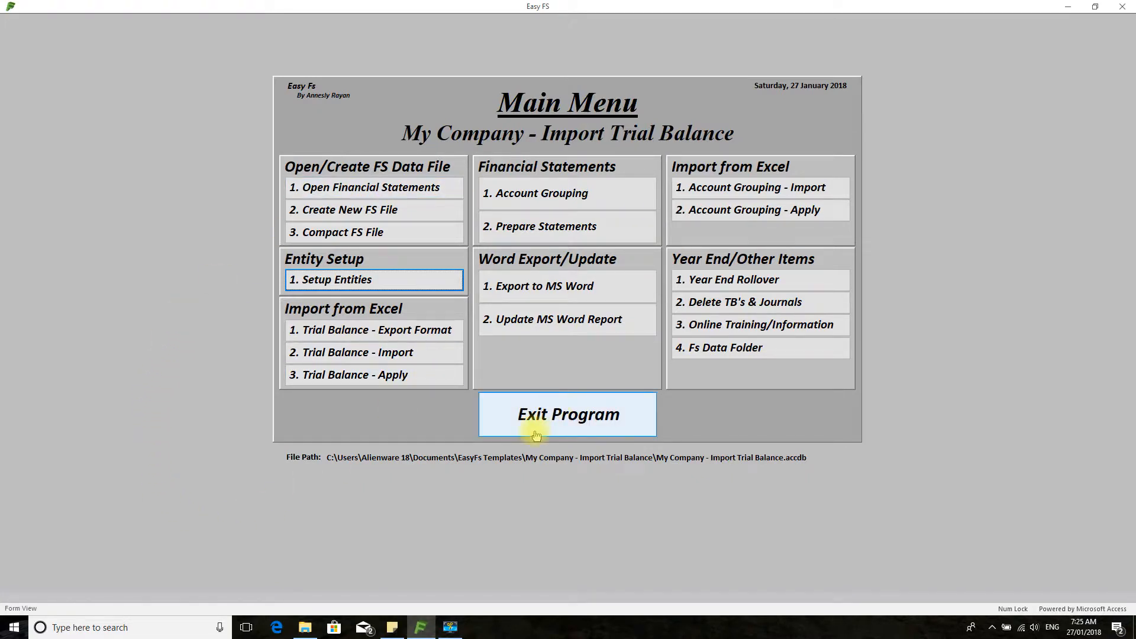
left_click(574, 195)
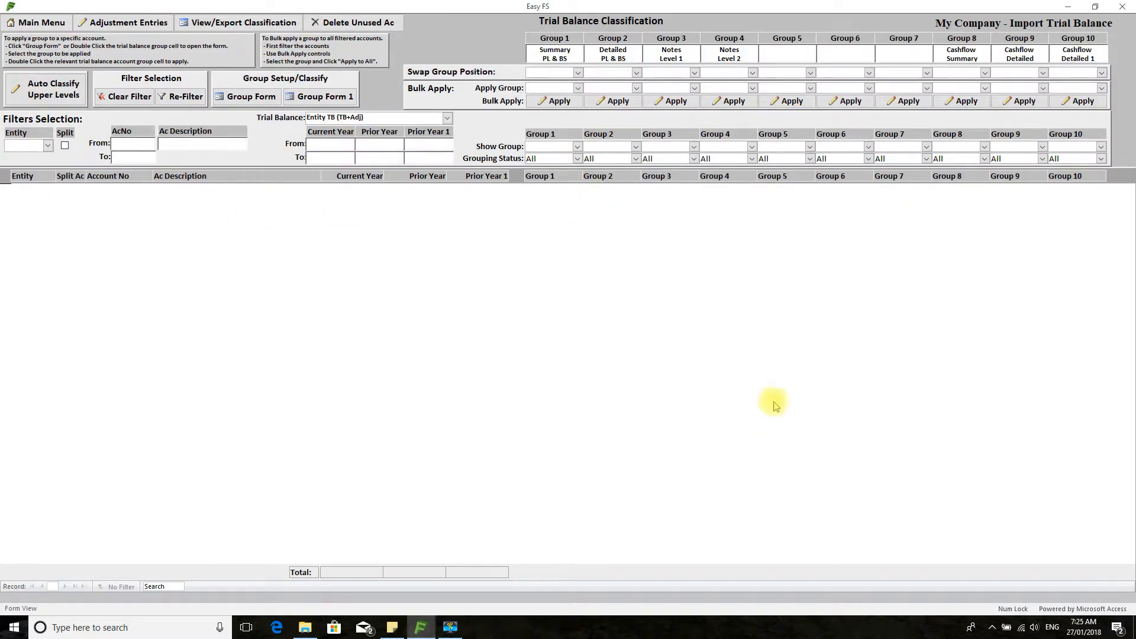
left_click(57, 19)
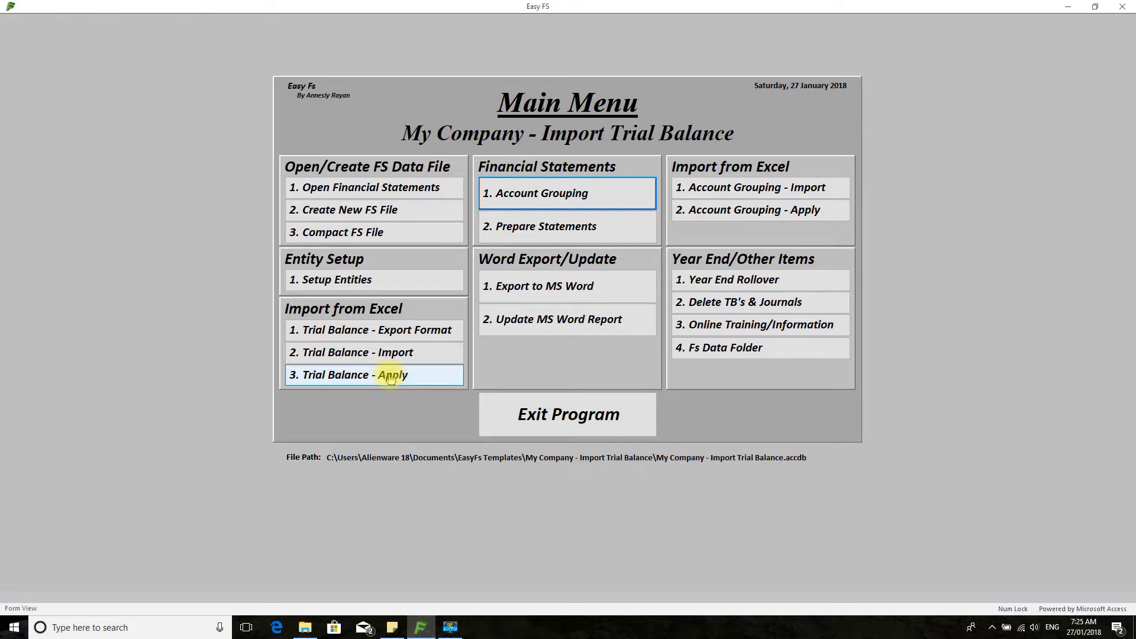
- Open the imported trial balance for applying and round its amounts to the nearest 10, showing zeros
left_click(390, 376)
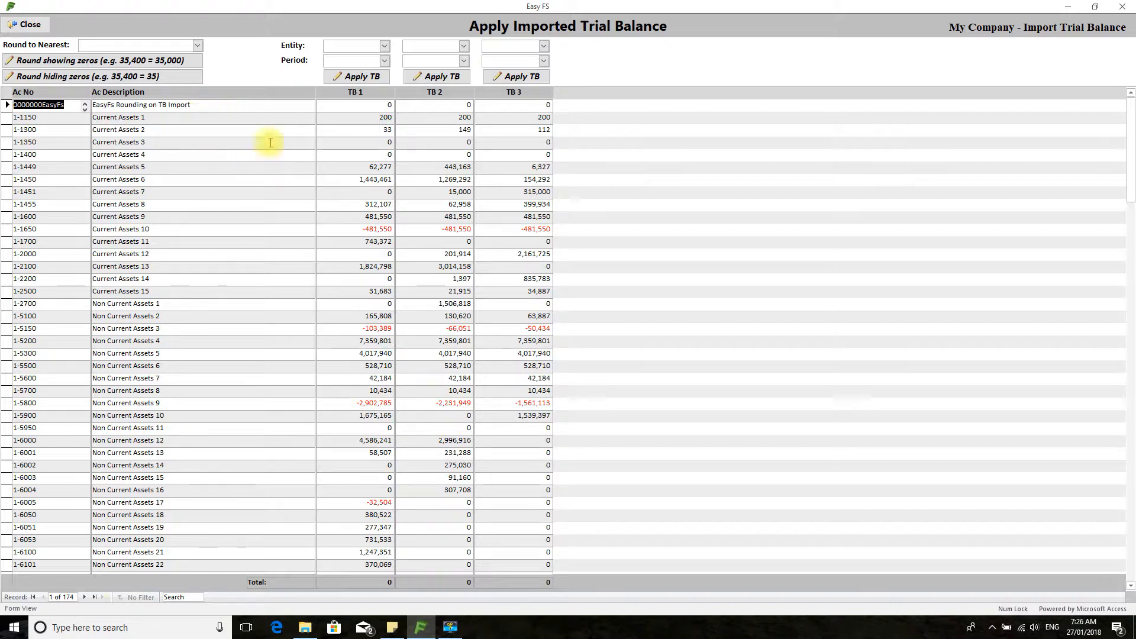
left_click(197, 46)
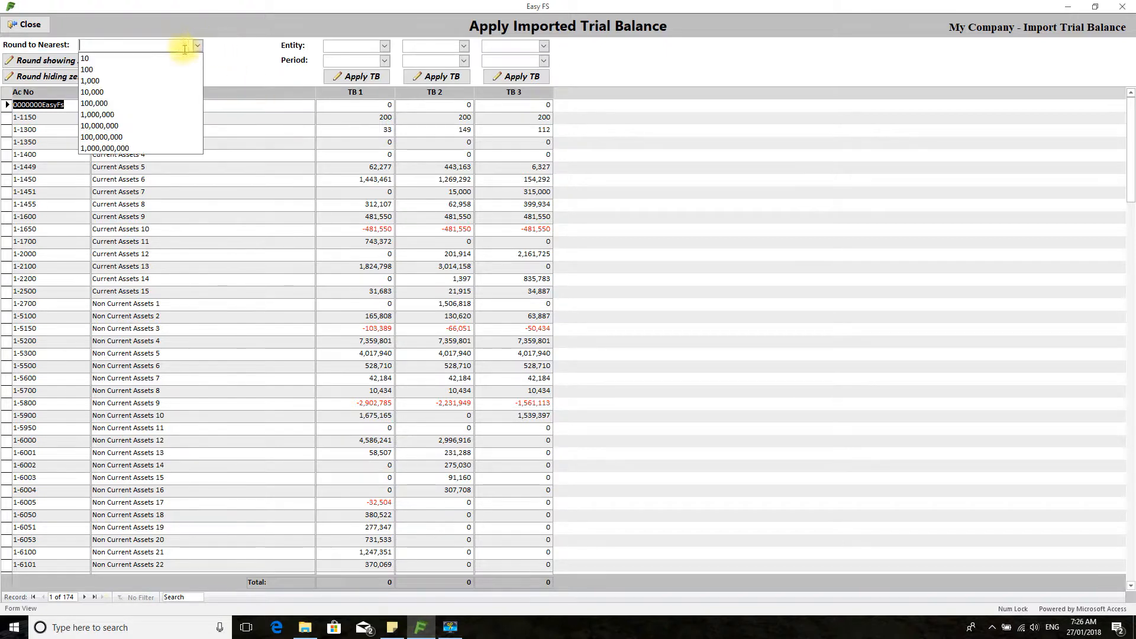
left_click(123, 62)
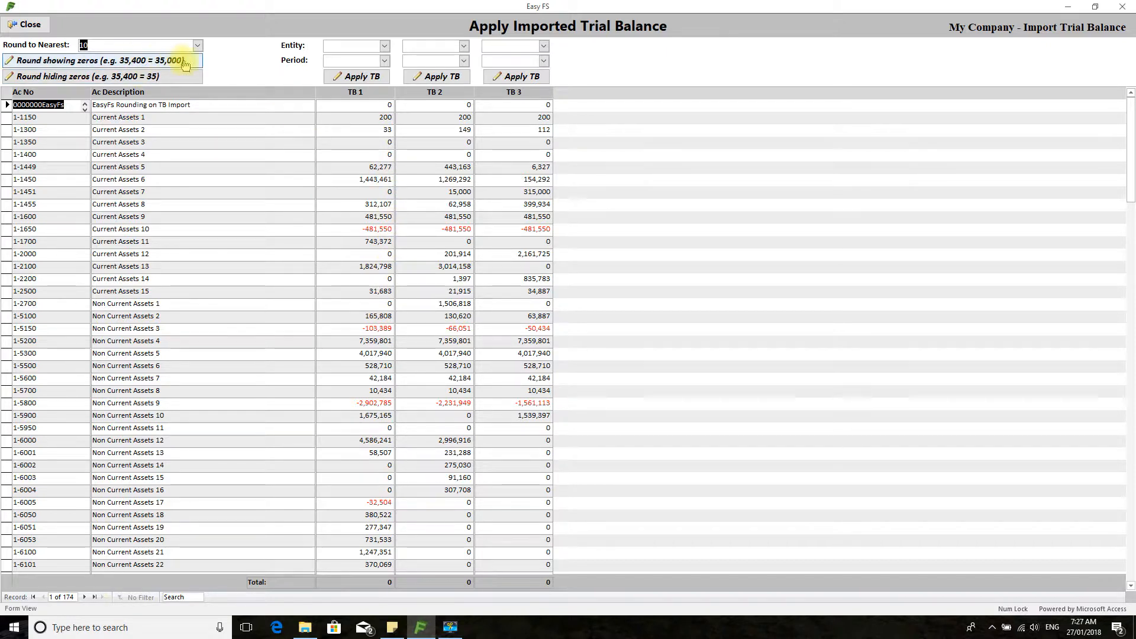
left_click(149, 62)
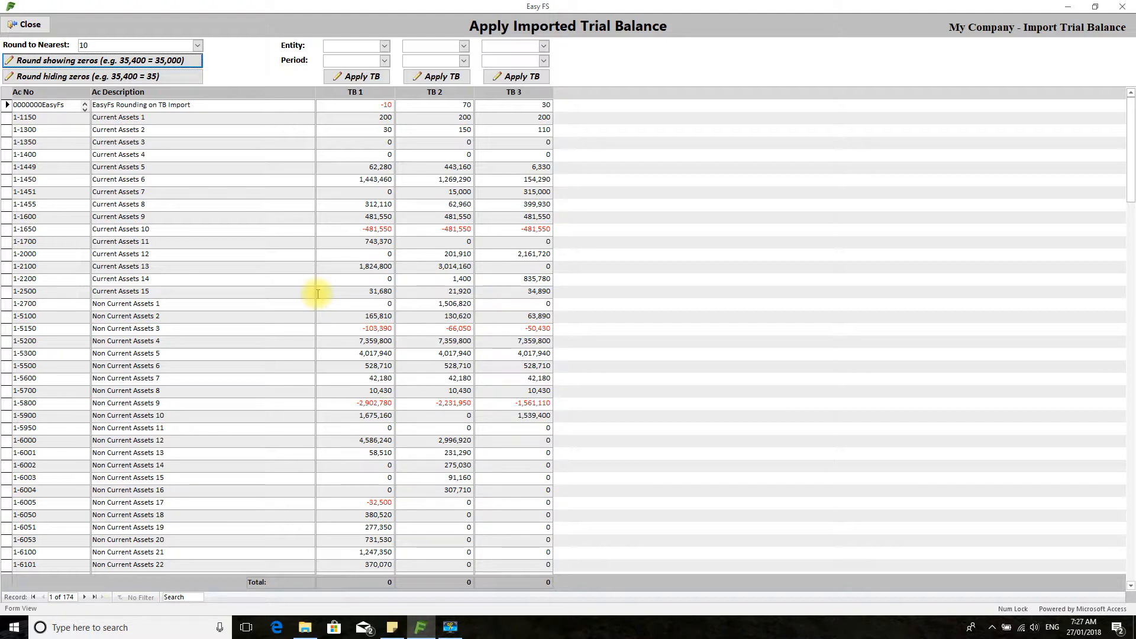
- Assign entity AAA to TB 1, TB 2 and TB 3 of the imported trial balance
left_click(386, 47)
left_click(379, 58)
left_click(464, 47)
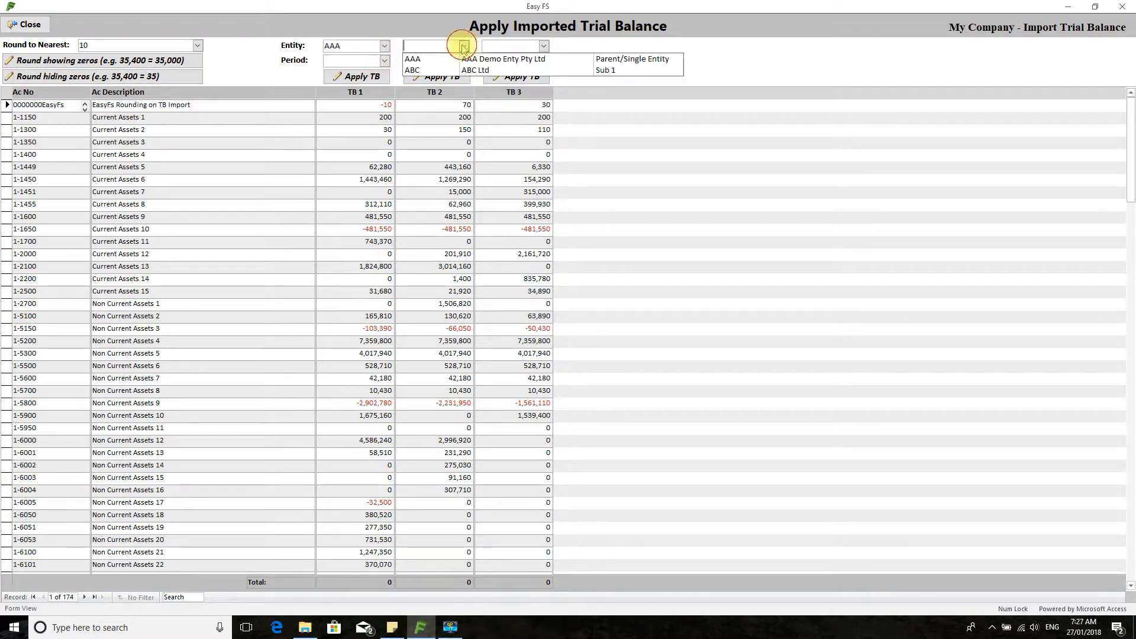
left_click(464, 59)
left_click(543, 46)
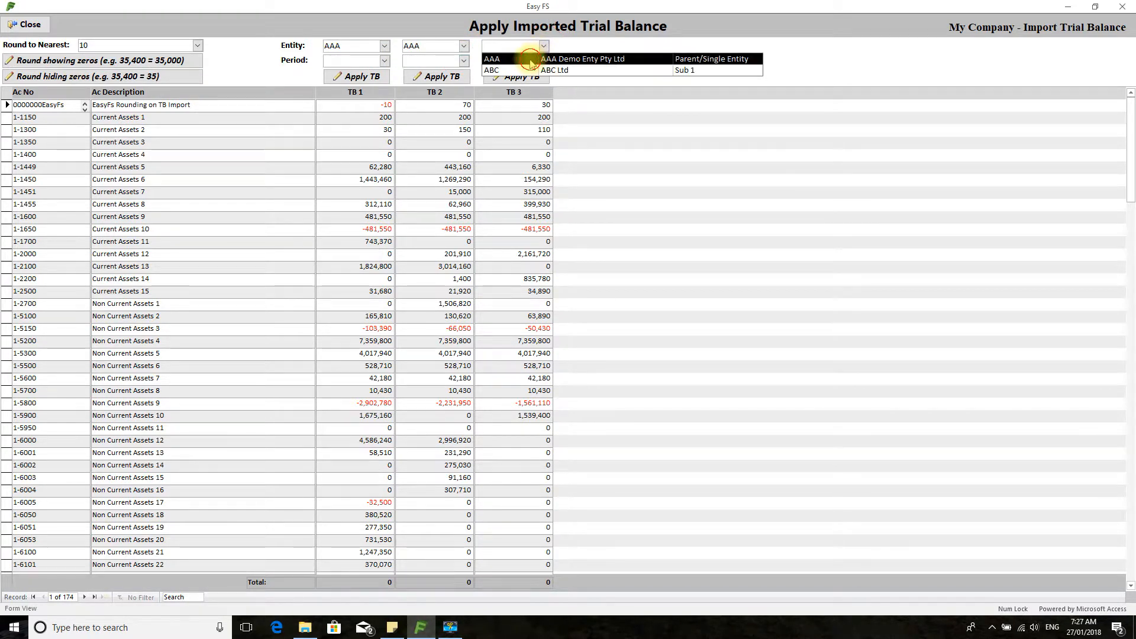
left_click(530, 59)
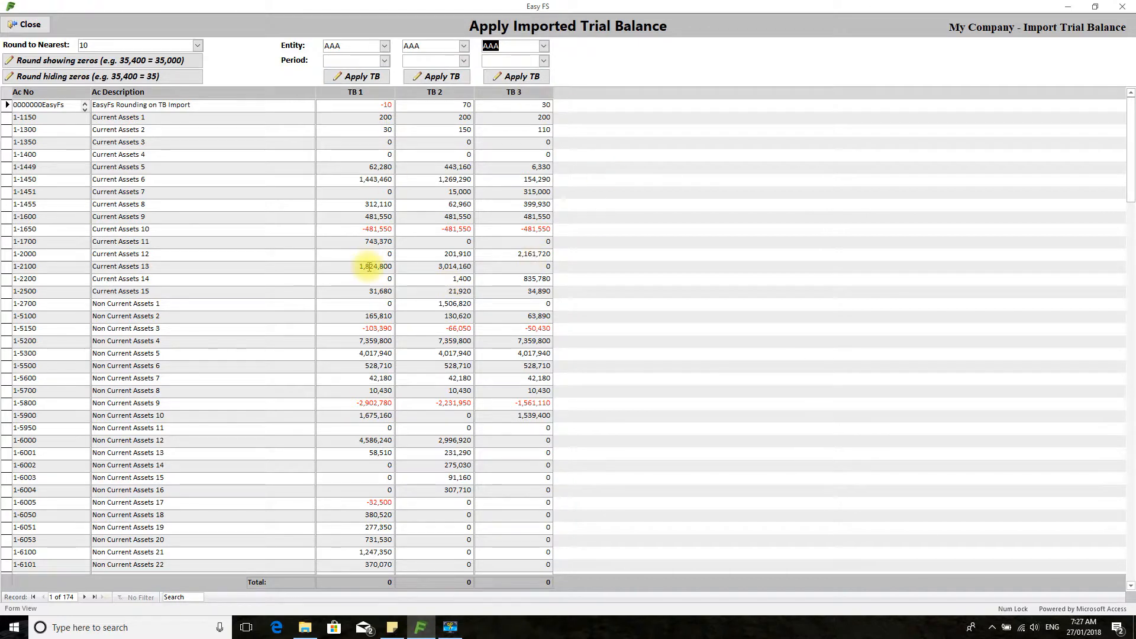
- Set the periods to CY for TB 1, PY for TB 2 and PY1 for TB 3
left_click(384, 61)
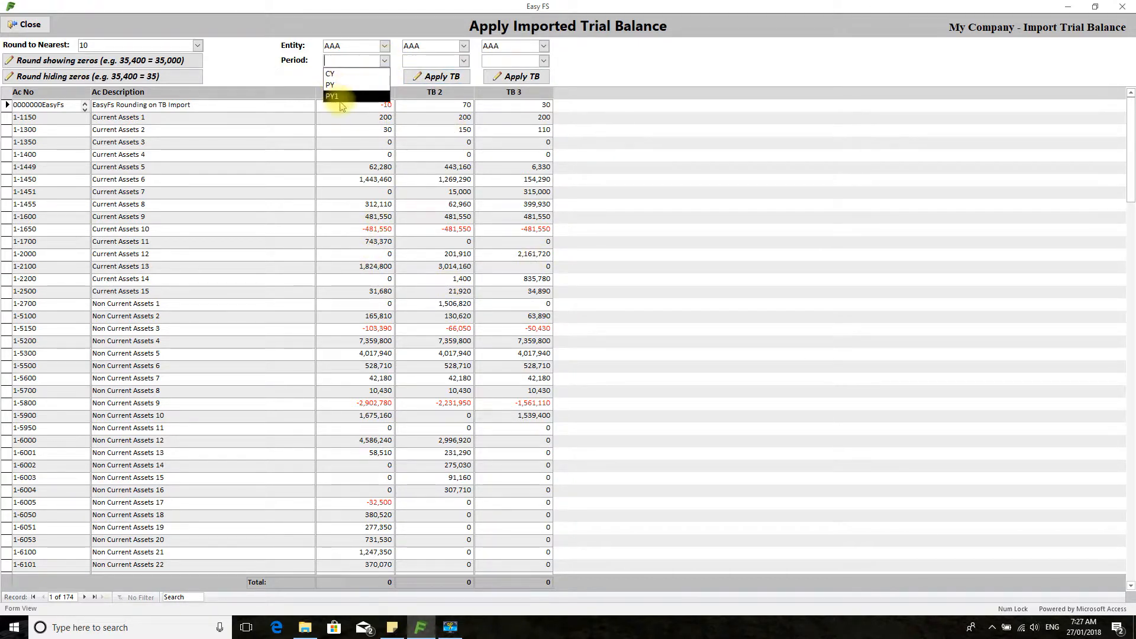
left_click(333, 73)
left_click(464, 61)
left_click(450, 84)
left_click(543, 61)
left_click(518, 95)
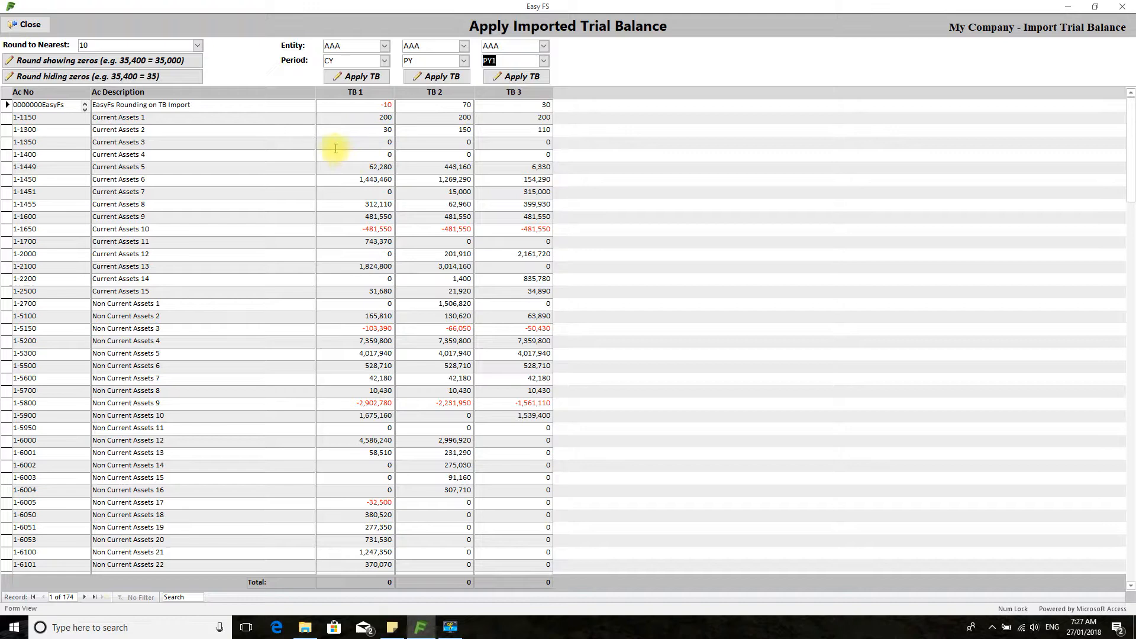
- Apply TB 1, TB 2 and TB 3 to entity AAA and close the Apply Imported Trial Balance form
left_click(349, 75)
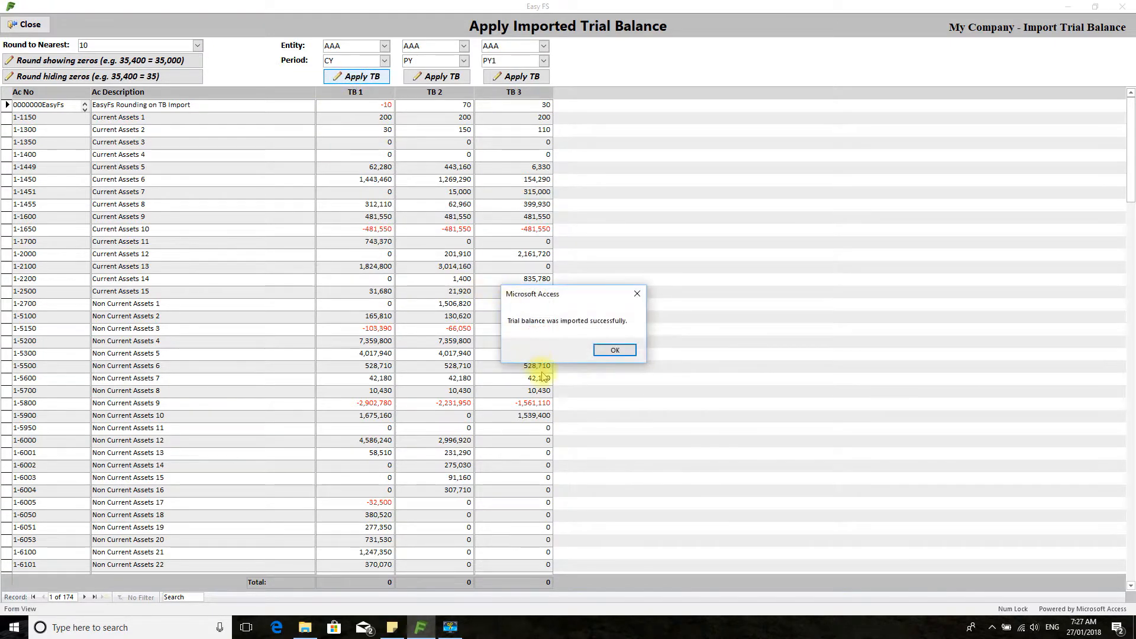
left_click(615, 350)
left_click(435, 76)
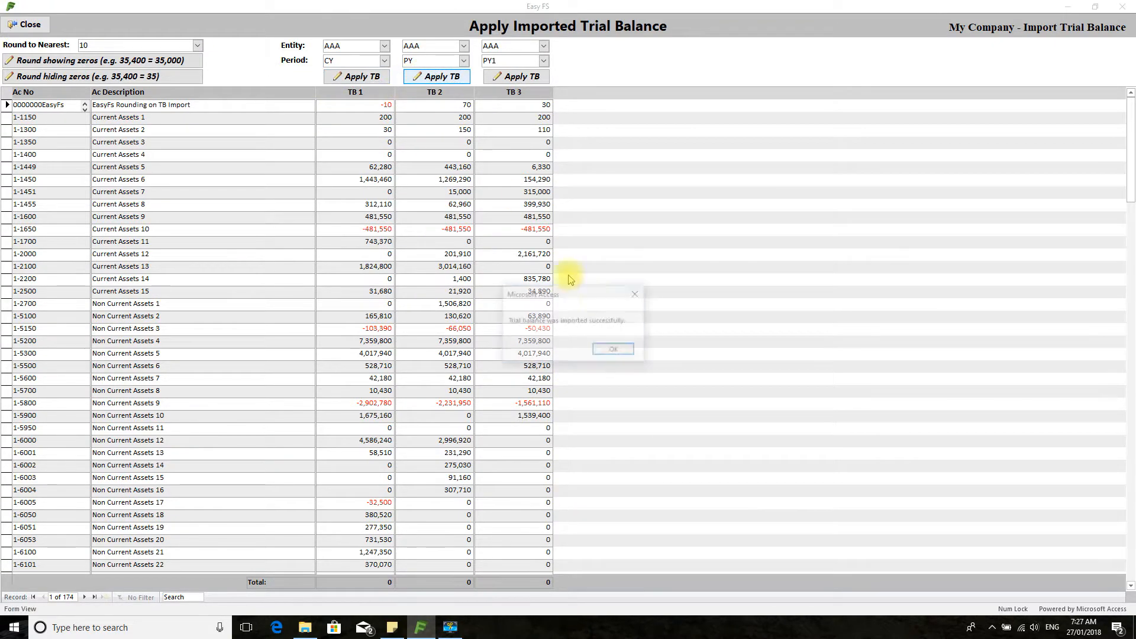
left_click(613, 349)
left_click(510, 75)
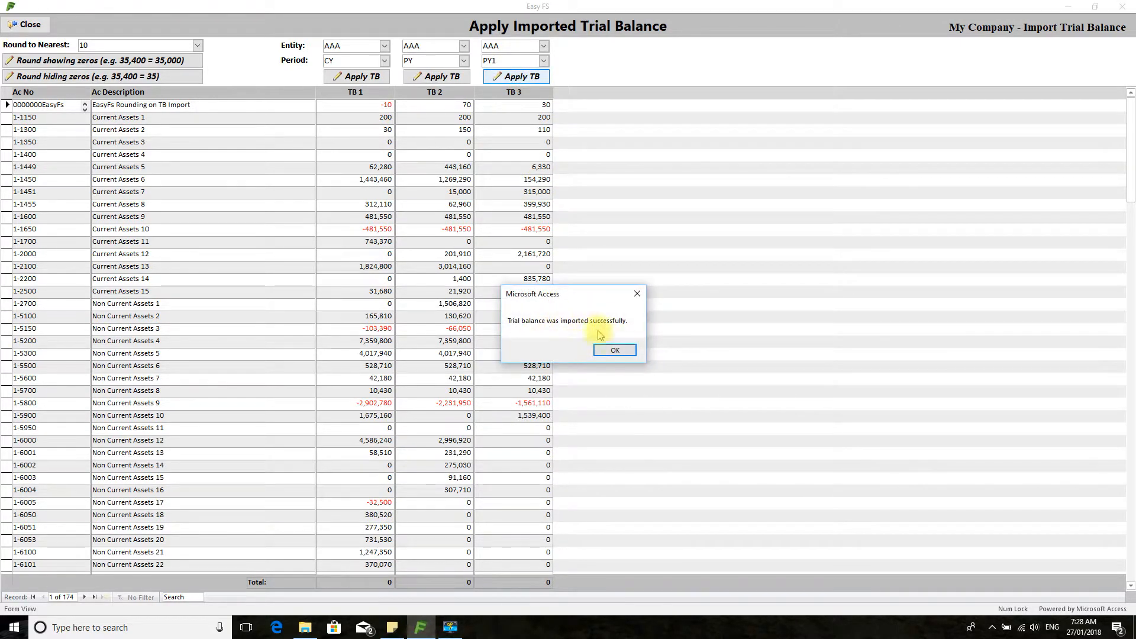
left_click(615, 351)
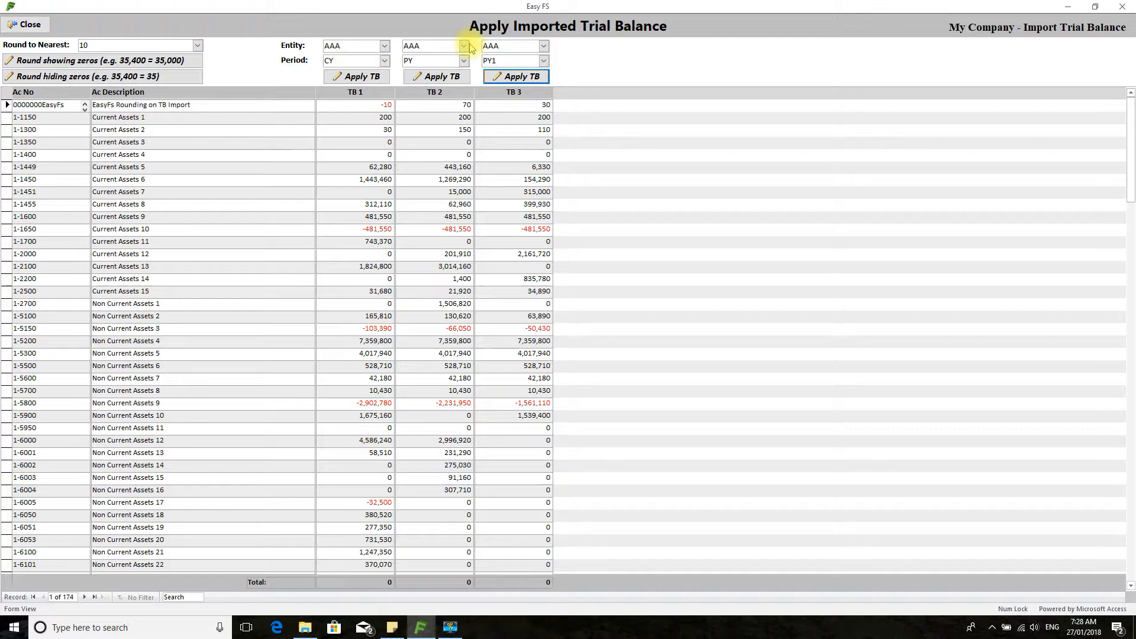
left_click(29, 23)
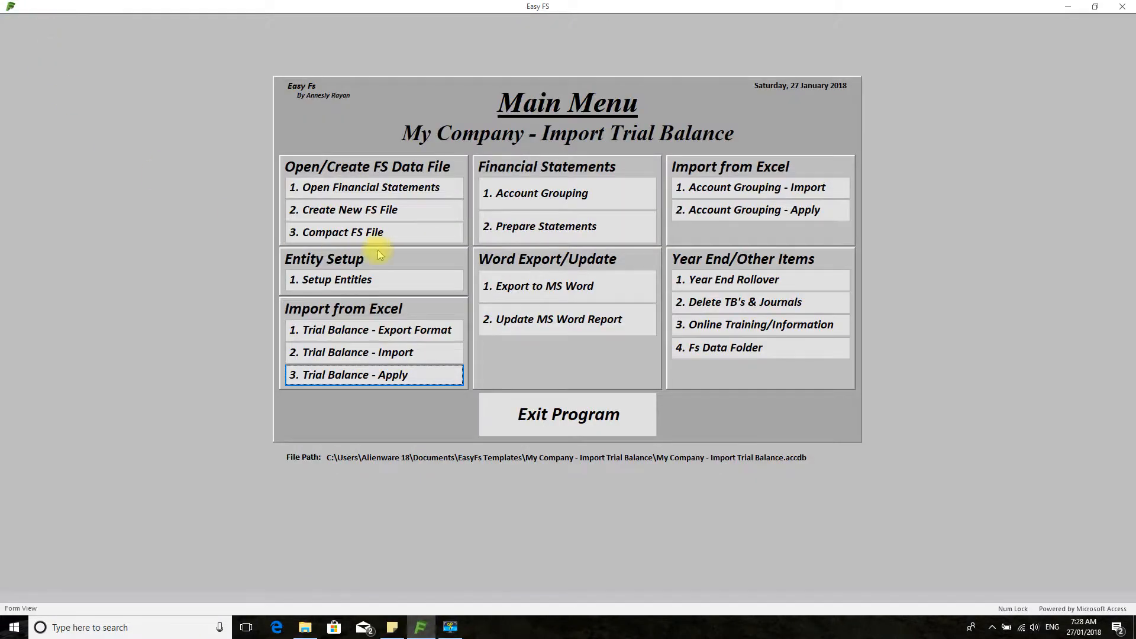
- Check the applied accounts in Account Grouping, filtering by entity AAA and by entity ABC
left_click(544, 199)
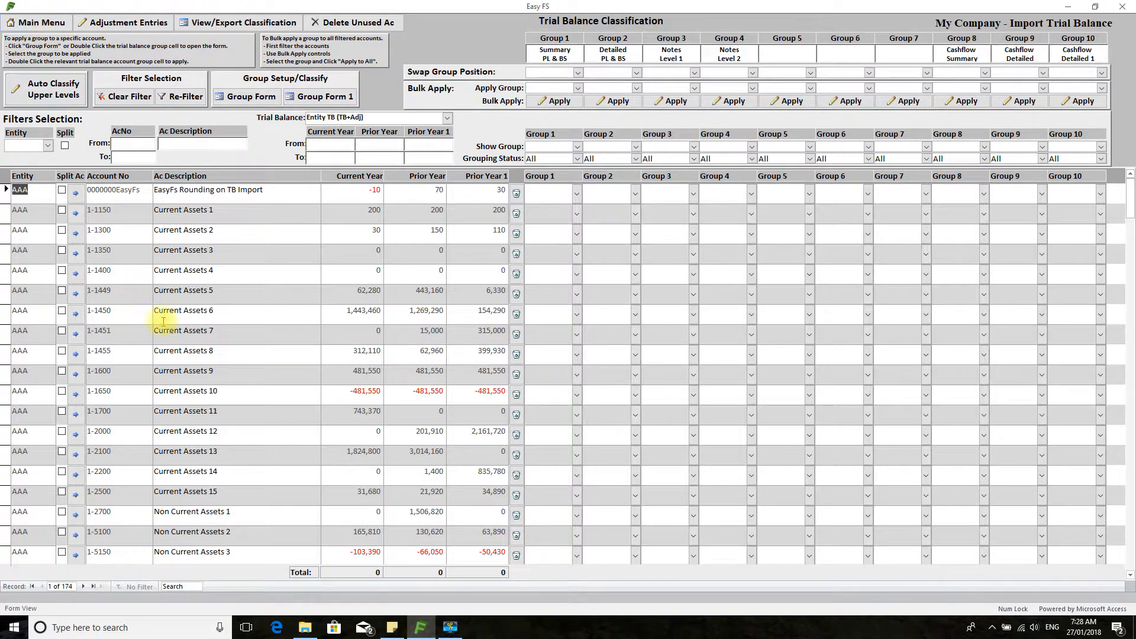
left_click(49, 149)
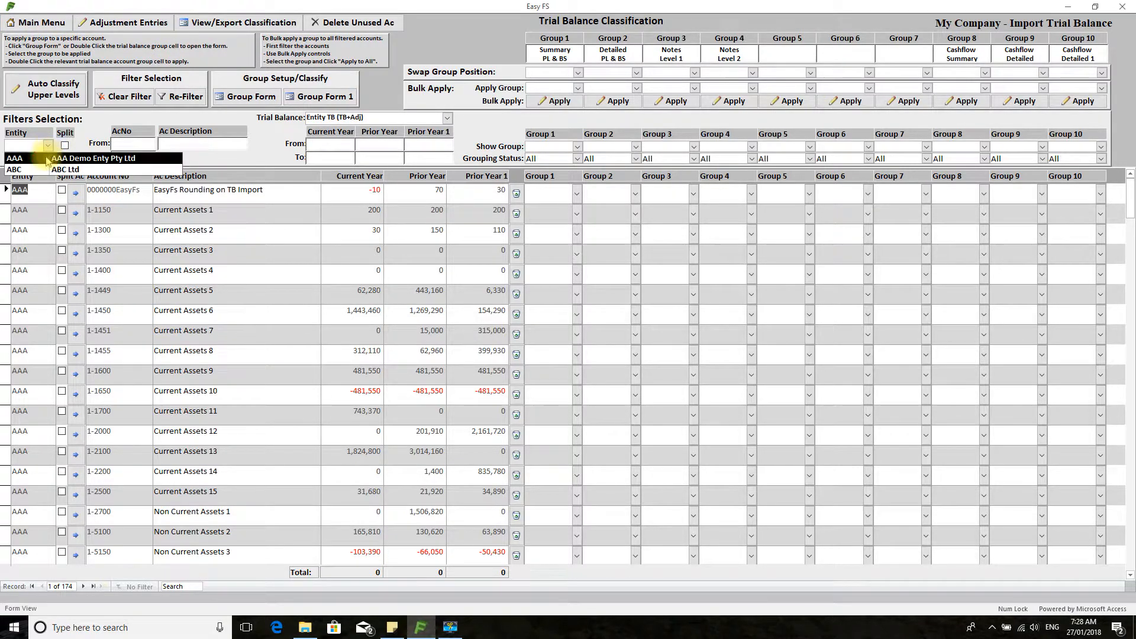
left_click(47, 158)
left_click(49, 148)
left_click(45, 172)
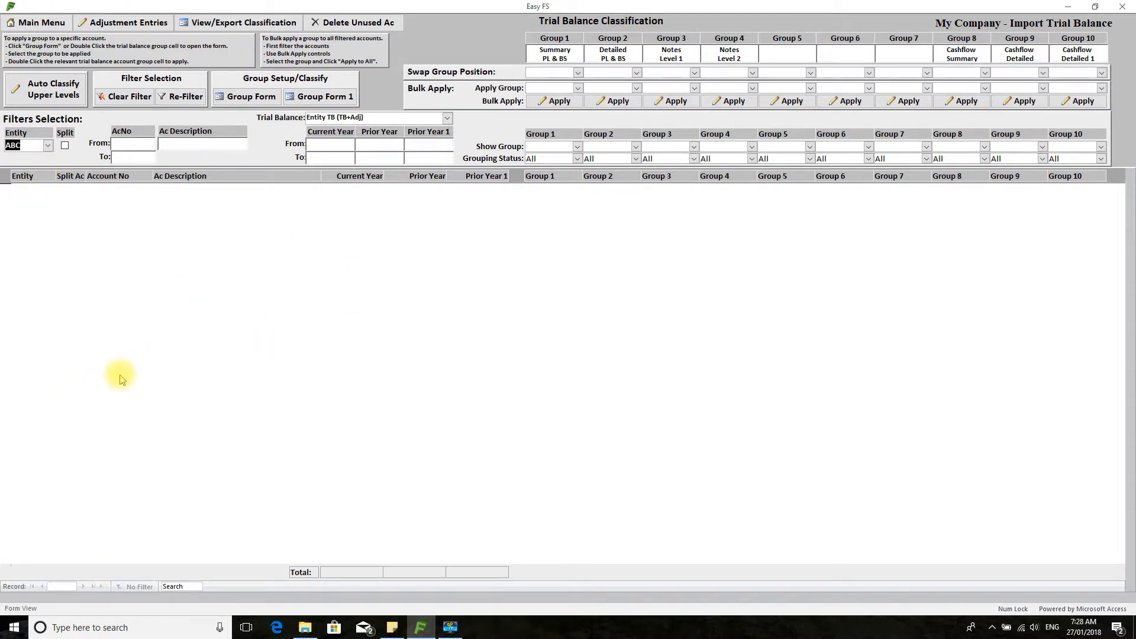
left_click(45, 25)
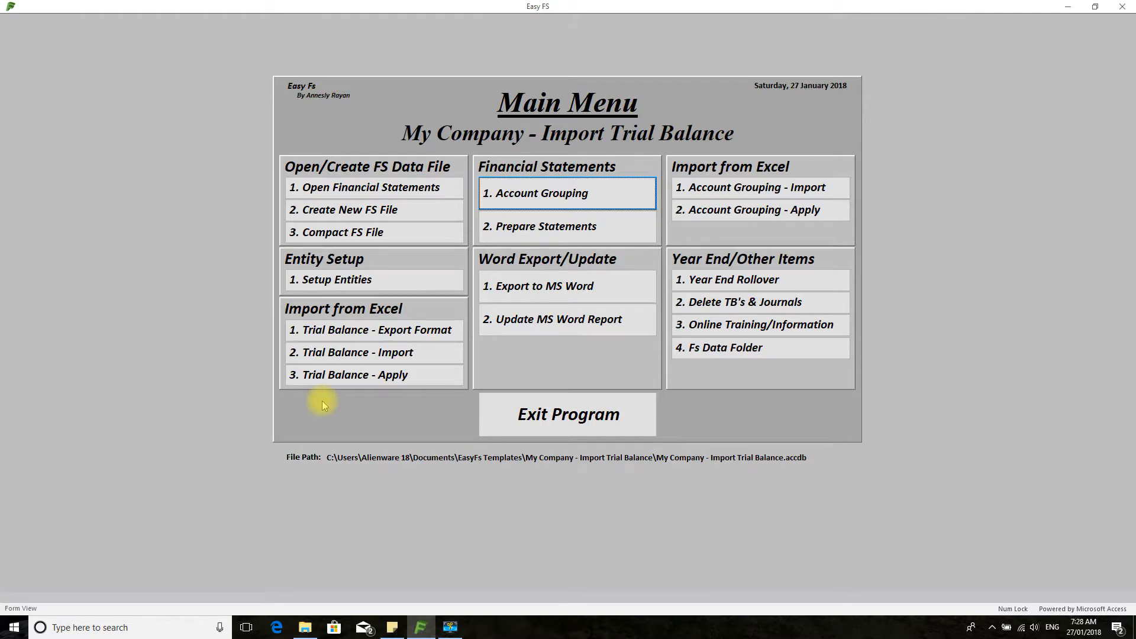
- Import the trial balance file Entity 2 TB - CY.xlsb from the Import folder
left_click(375, 353)
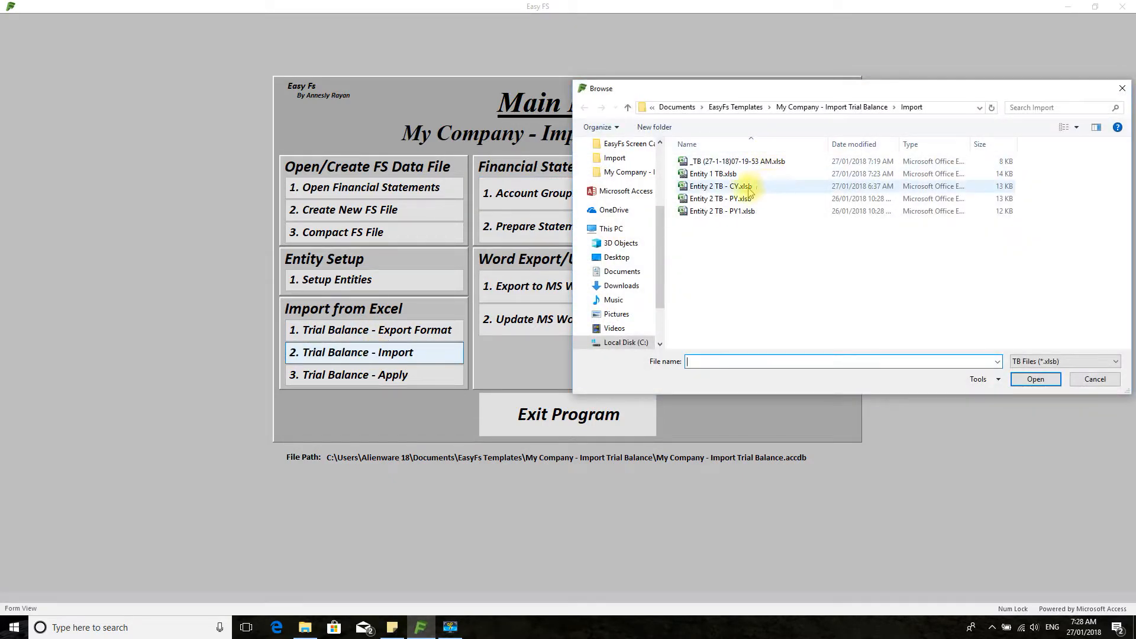
left_click(726, 188)
double_click(727, 188)
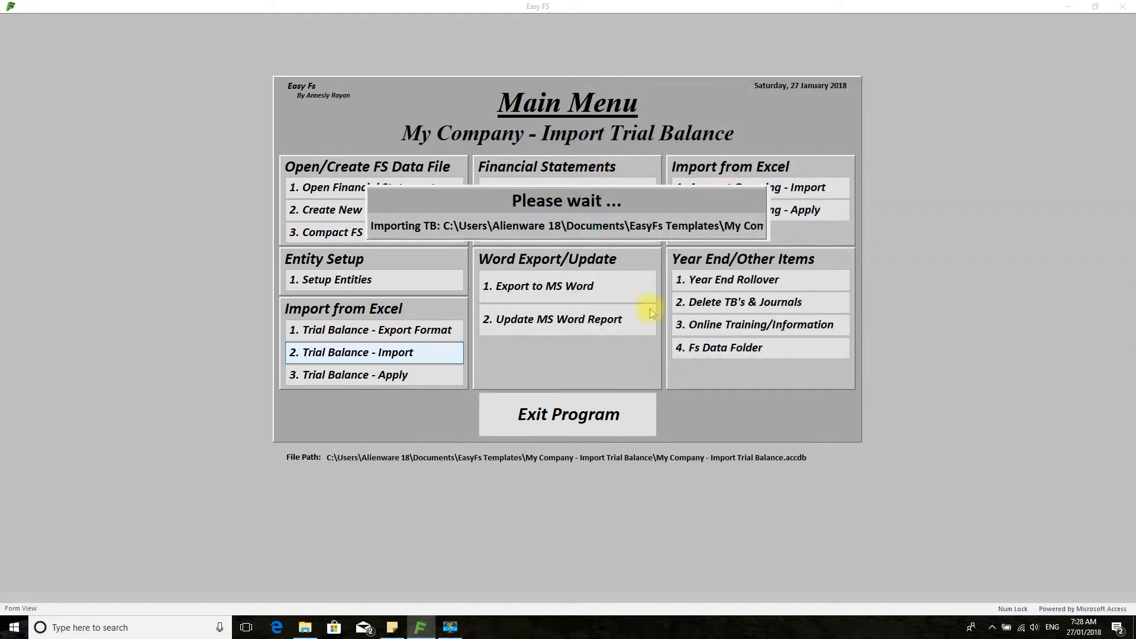
left_click(617, 356)
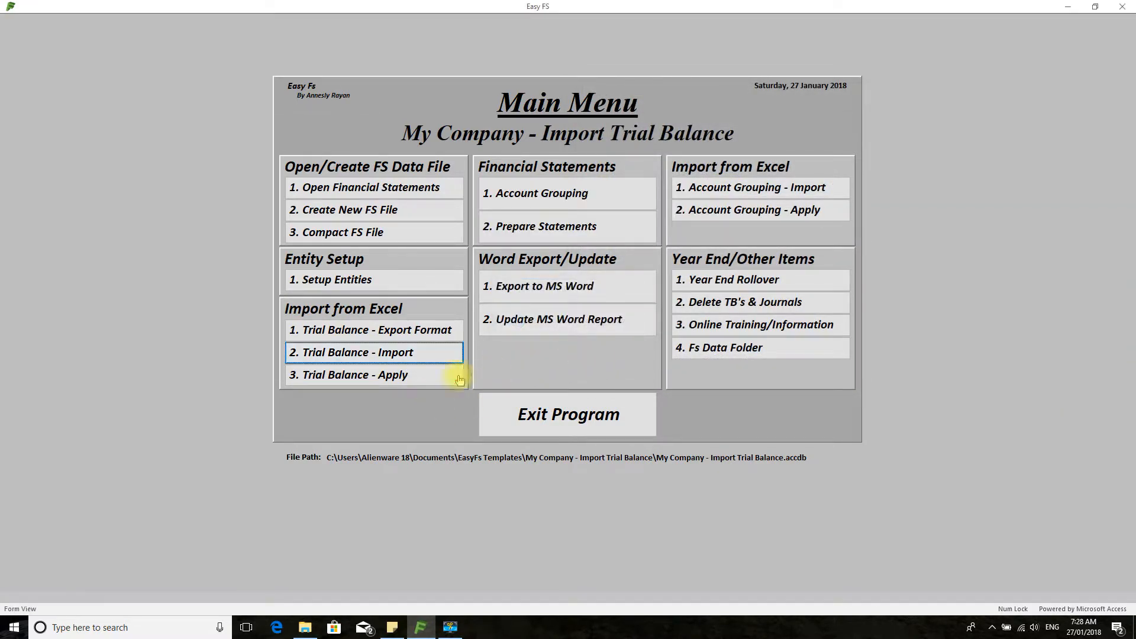
- Apply the imported TB 1 to entity ABC for period CY and close the form
left_click(459, 374)
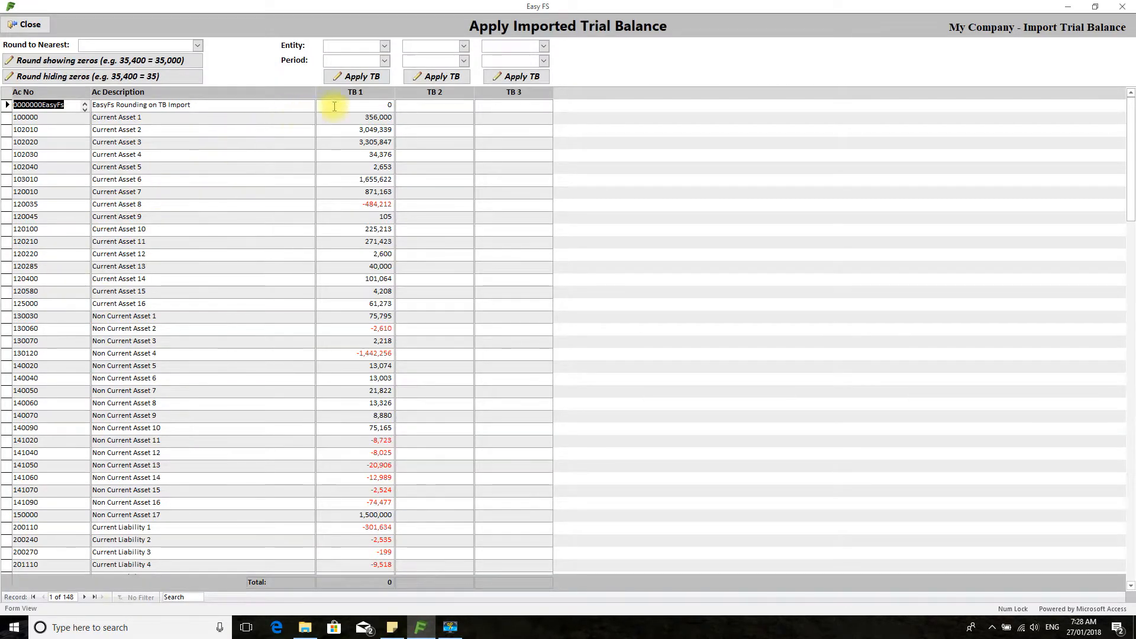
left_click(188, 77)
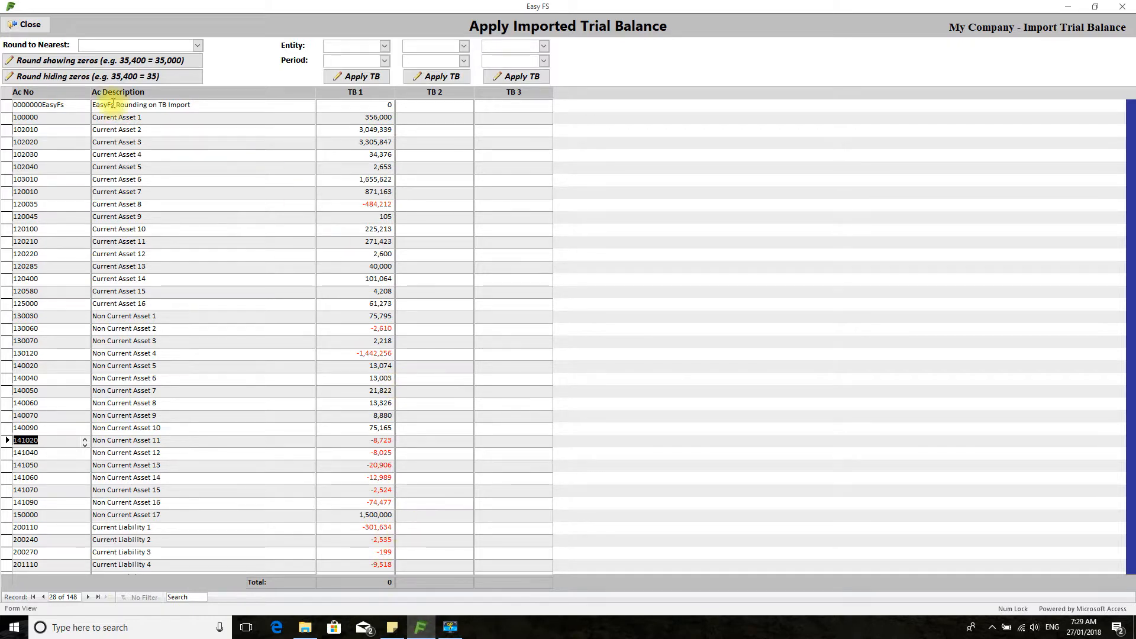
left_click(385, 46)
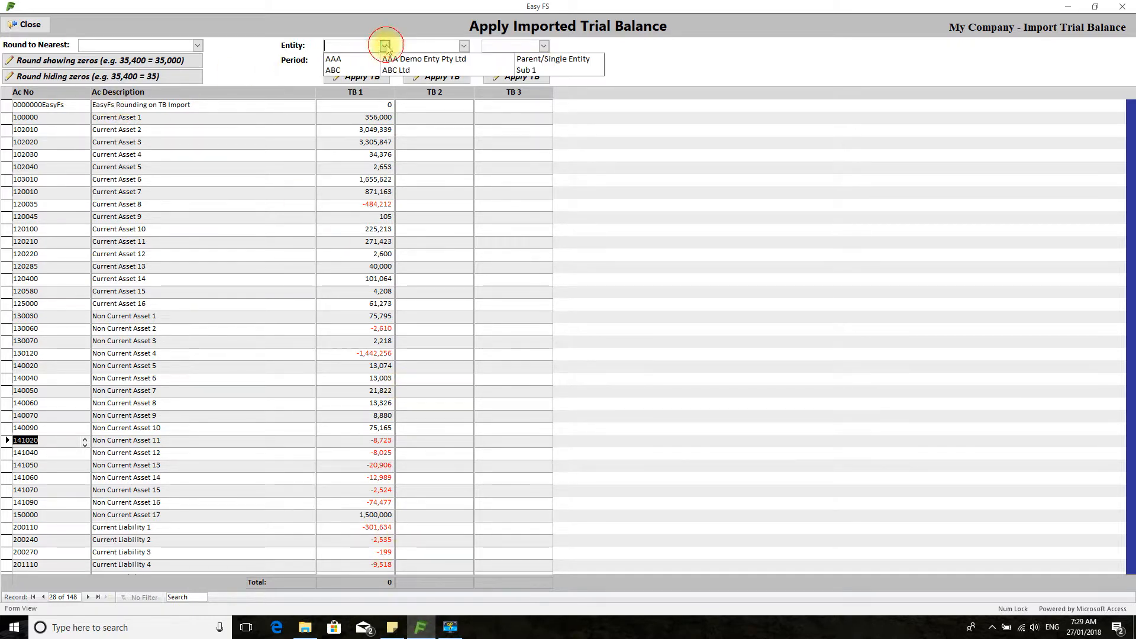
left_click(381, 67)
left_click(385, 61)
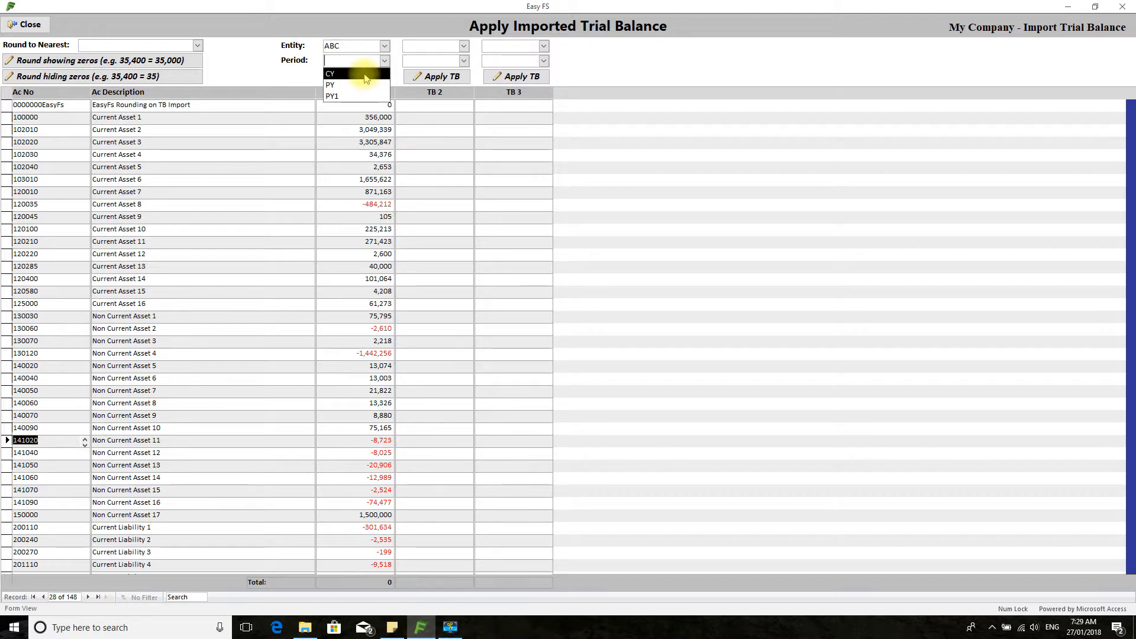
left_click(361, 69)
left_click(353, 77)
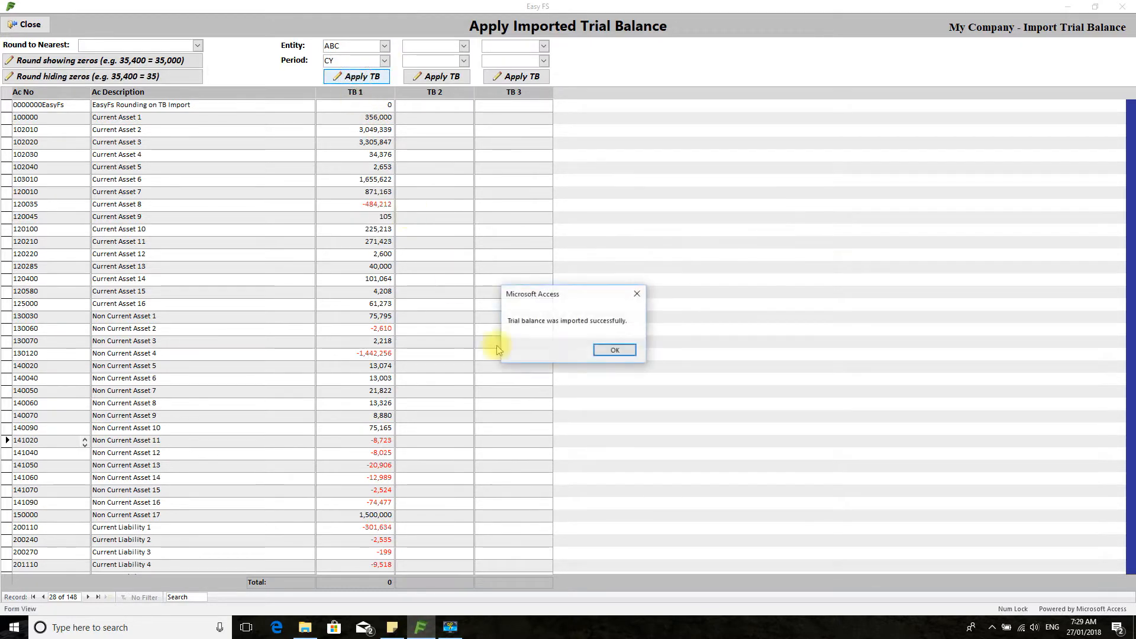
left_click(615, 350)
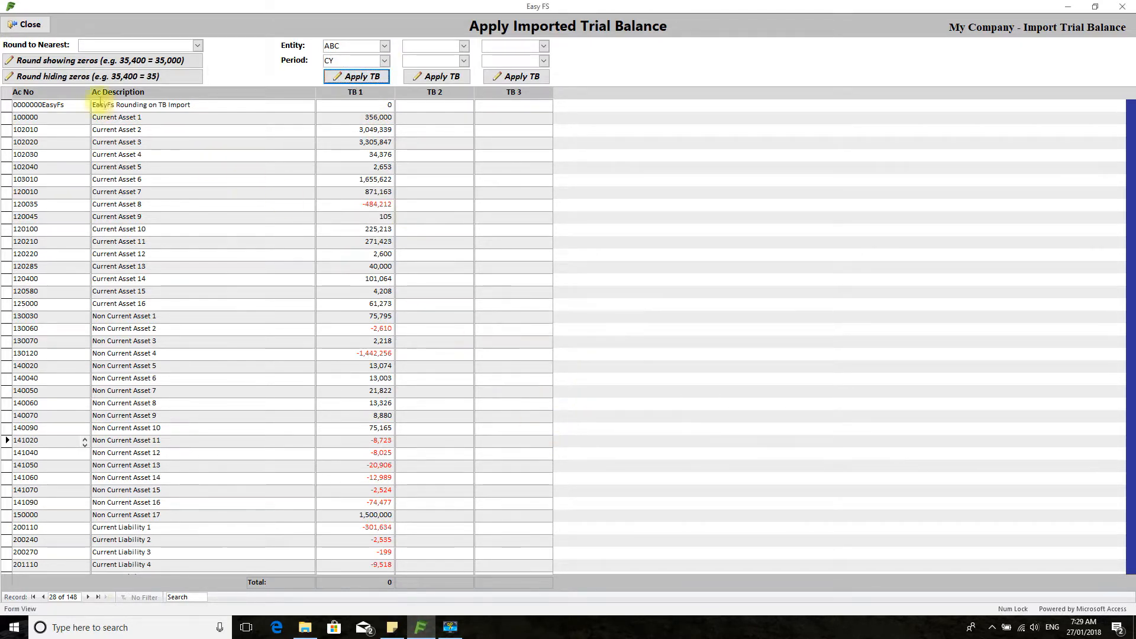
left_click(27, 24)
- Examine the accounts of entity ABC in the Account Grouping trial balance classification
left_click(507, 191)
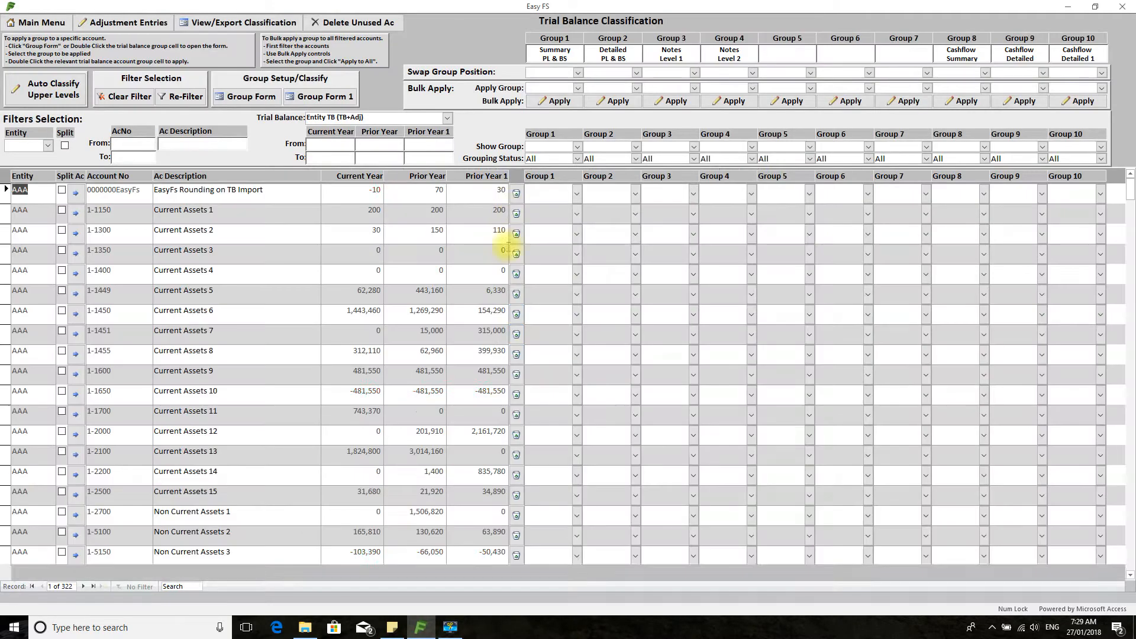
left_click(48, 145)
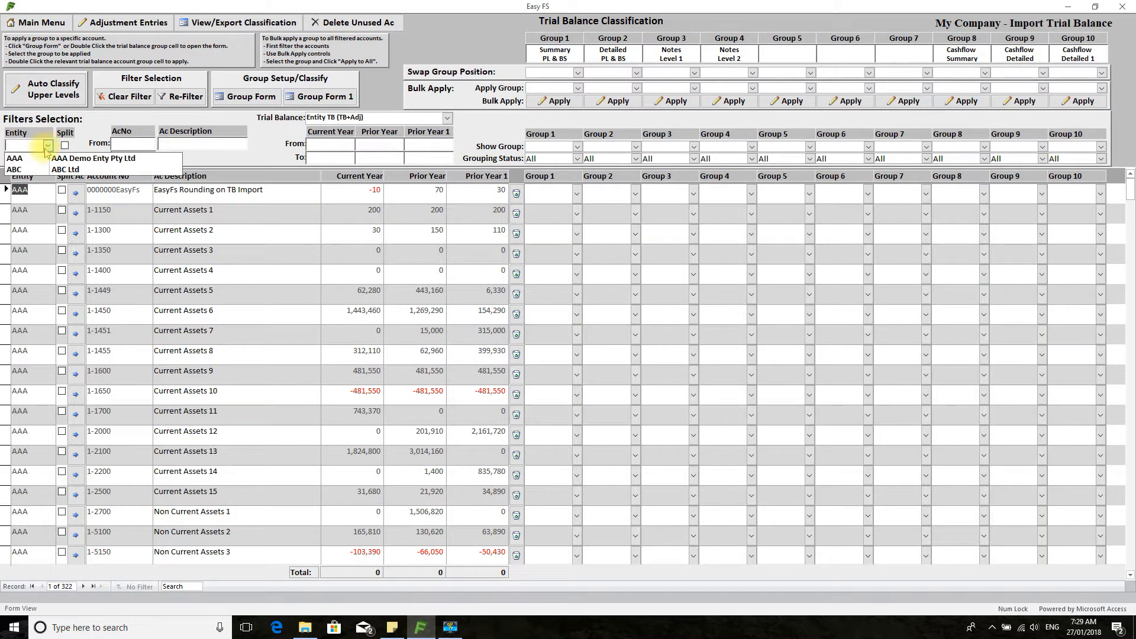
left_click(47, 168)
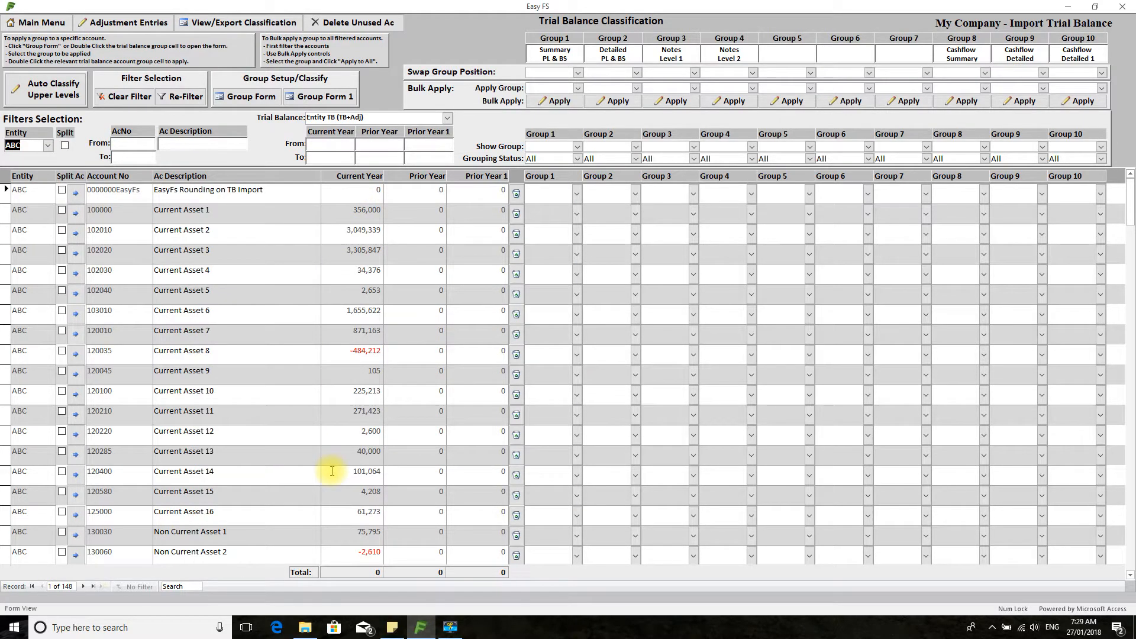
scroll(332, 471, "down", 2)
scroll(229, 299, "down", 1)
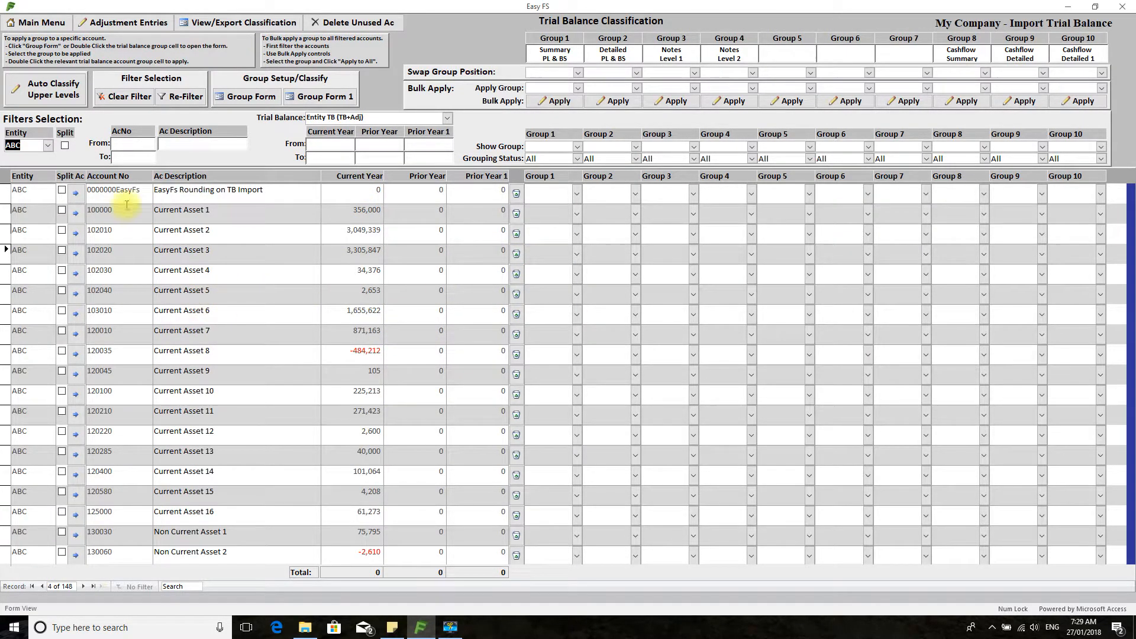
left_click(33, 24)
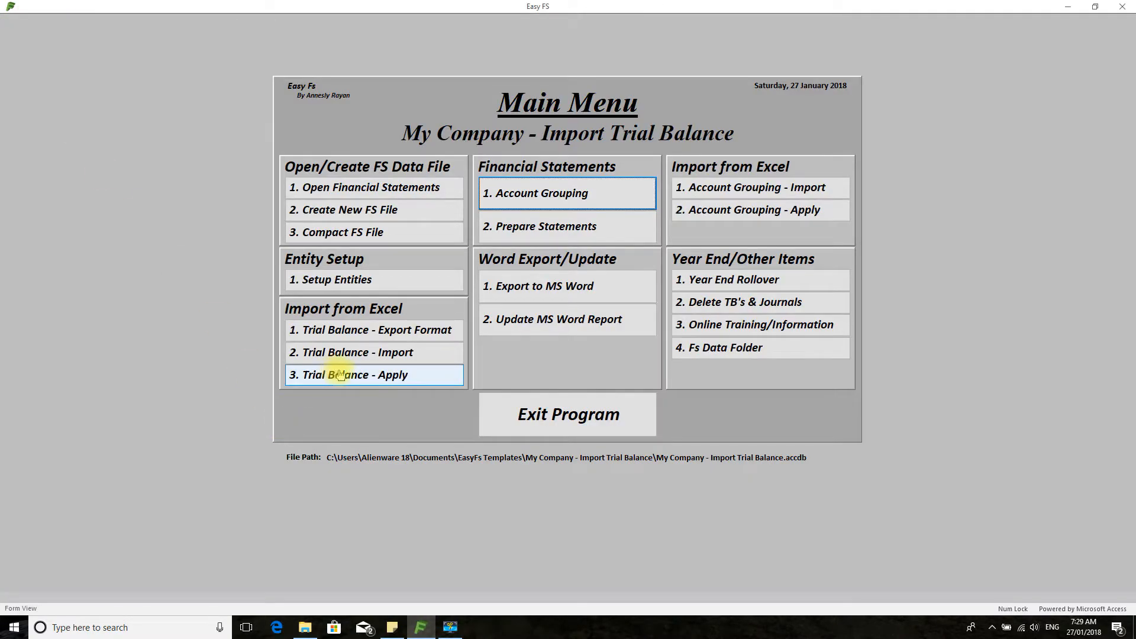
- Import the trial balance file Entity 2 TB - PY.xlsb from the Import folder
left_click(413, 354)
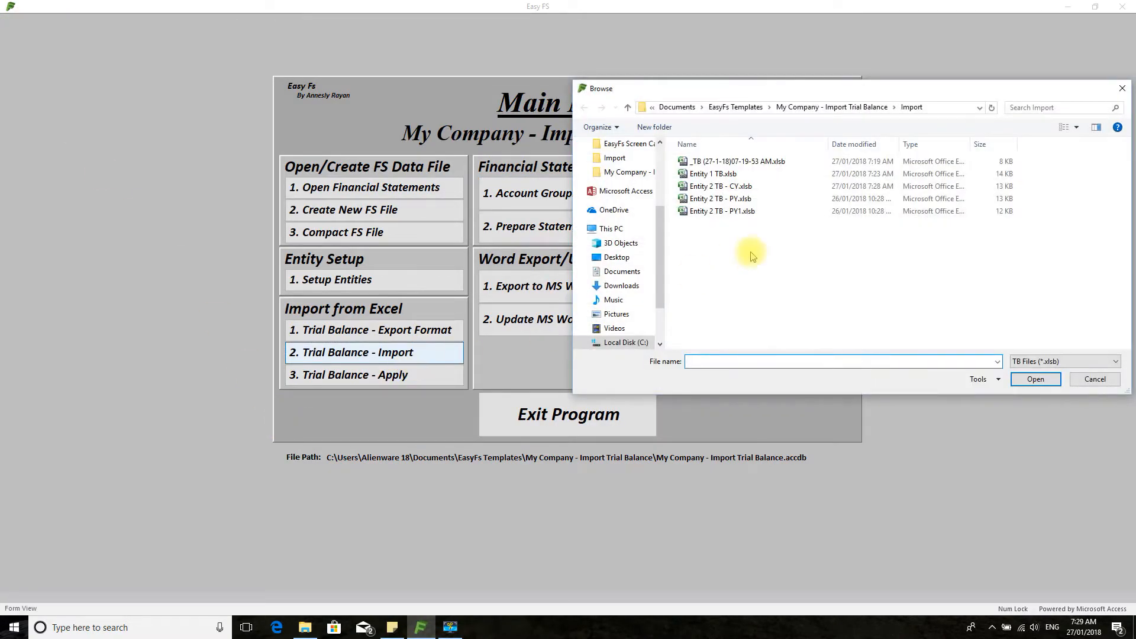
double_click(725, 199)
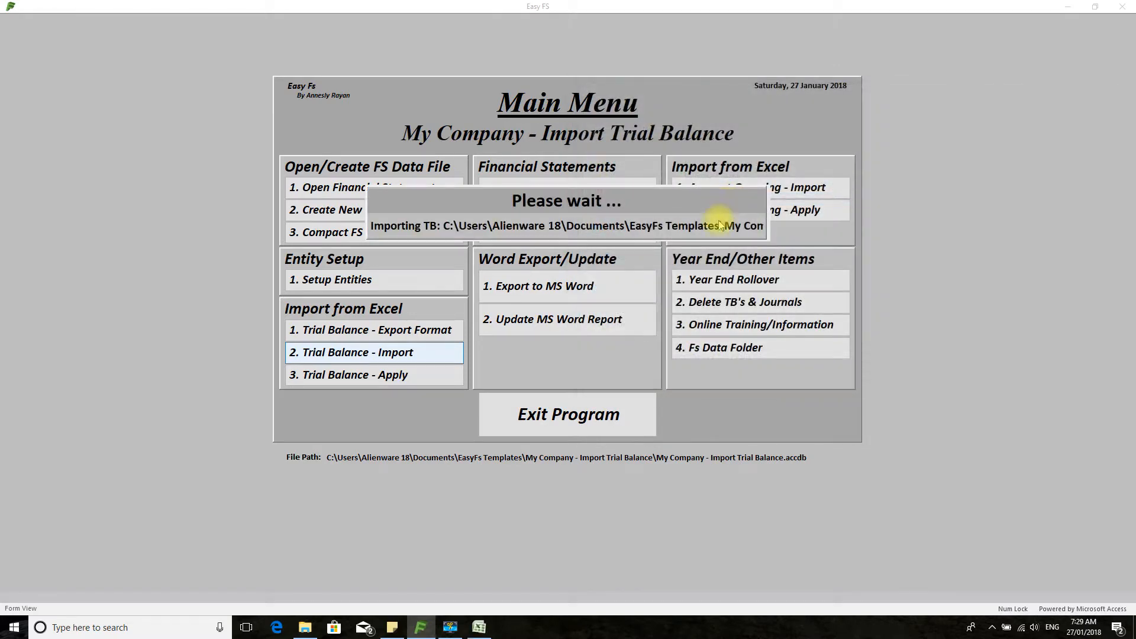
left_click(619, 357)
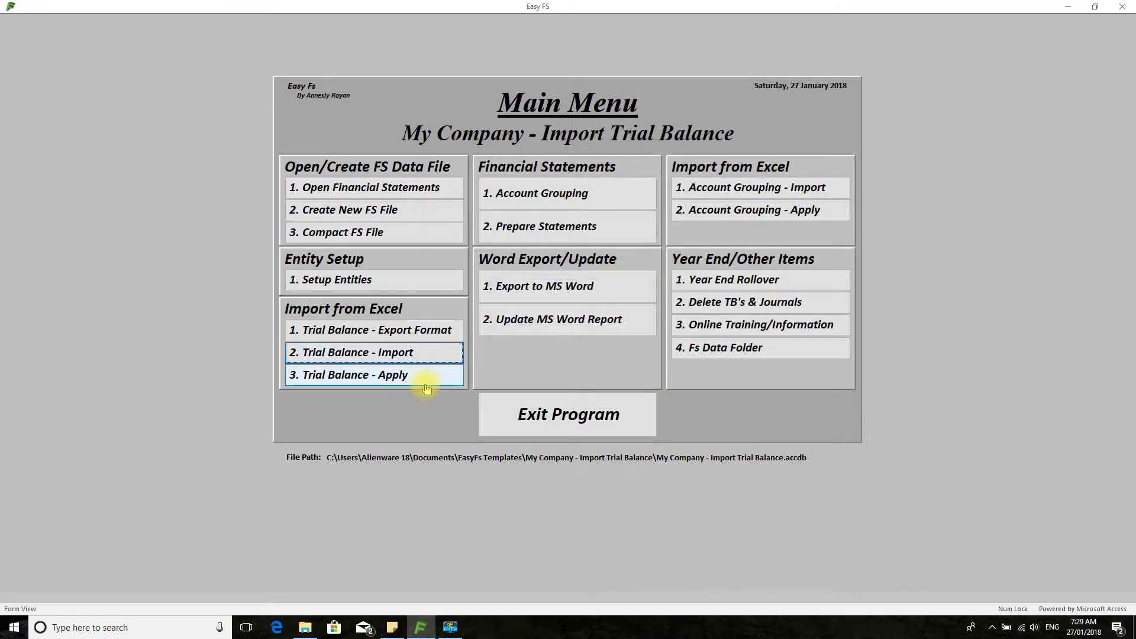
- Apply the imported TB 2 to entity ABC for period PY and close the form
left_click(425, 382)
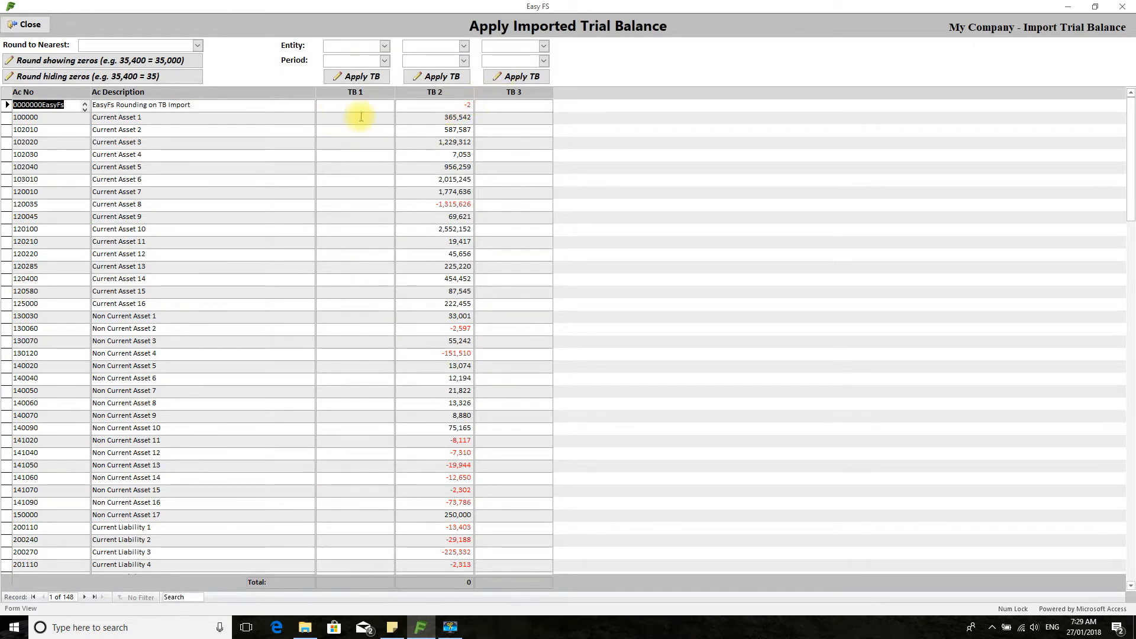
left_click(464, 46)
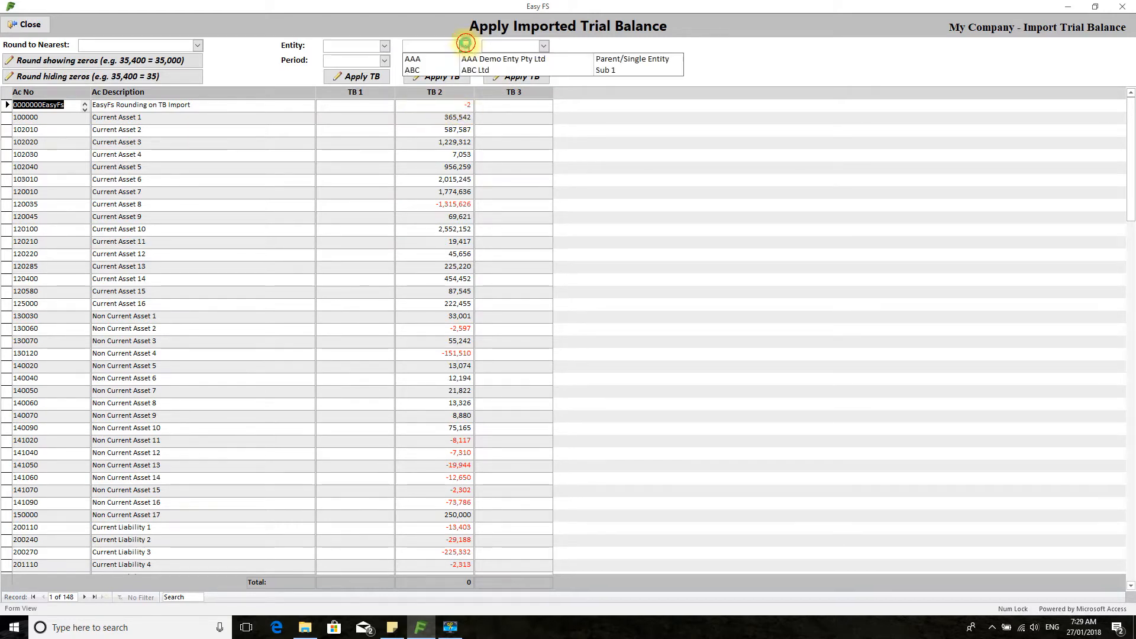
left_click(457, 71)
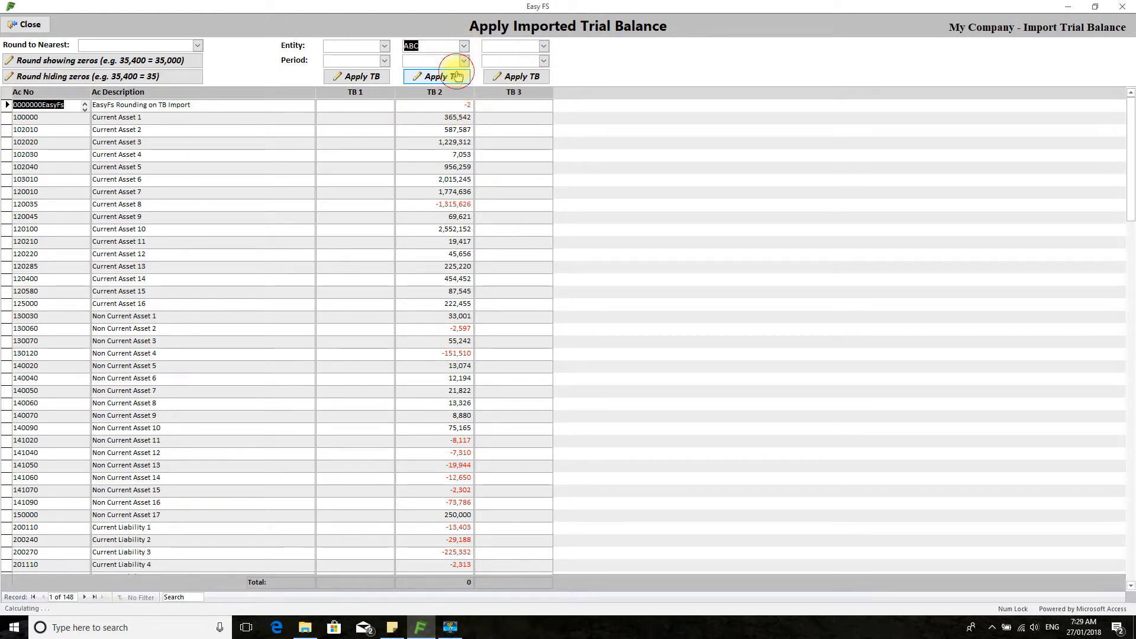
left_click(464, 60)
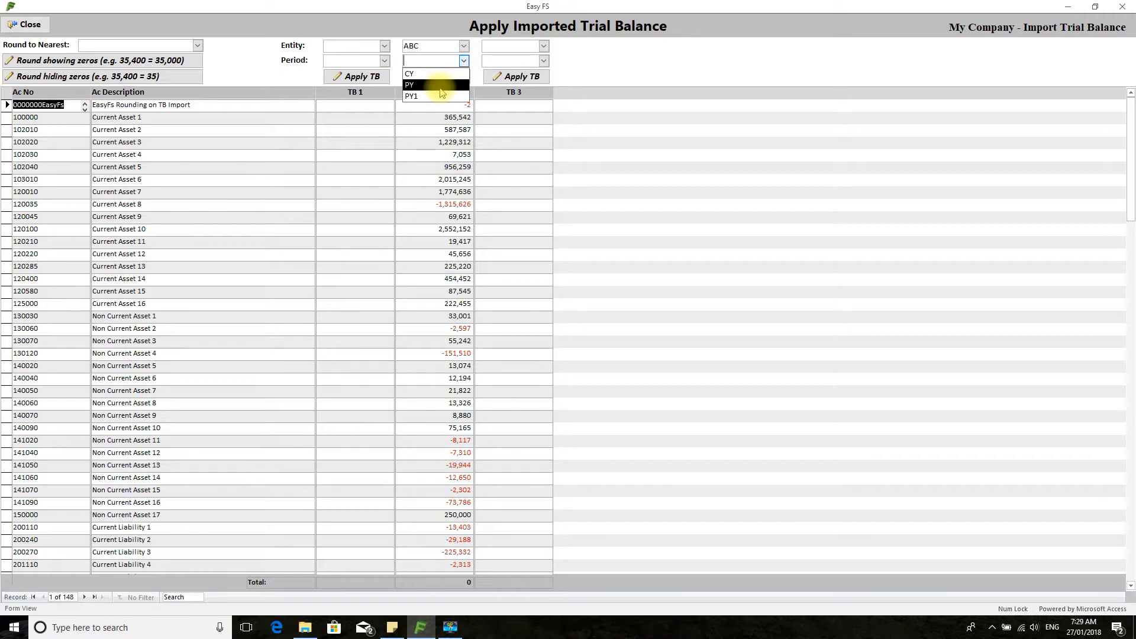
left_click(440, 87)
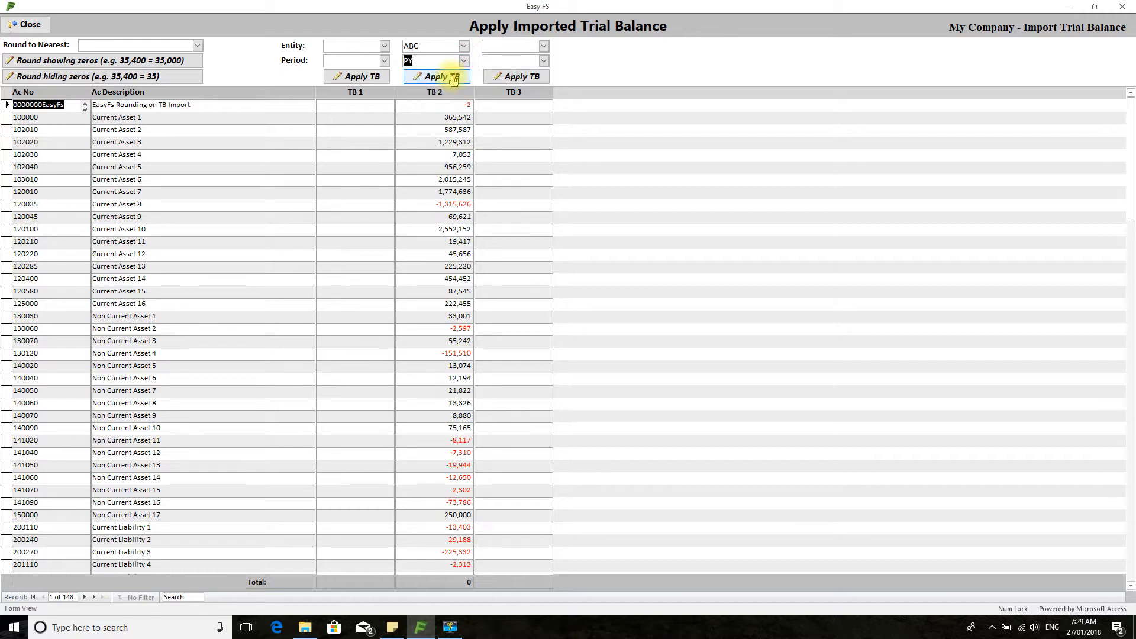
left_click(452, 77)
left_click(606, 351)
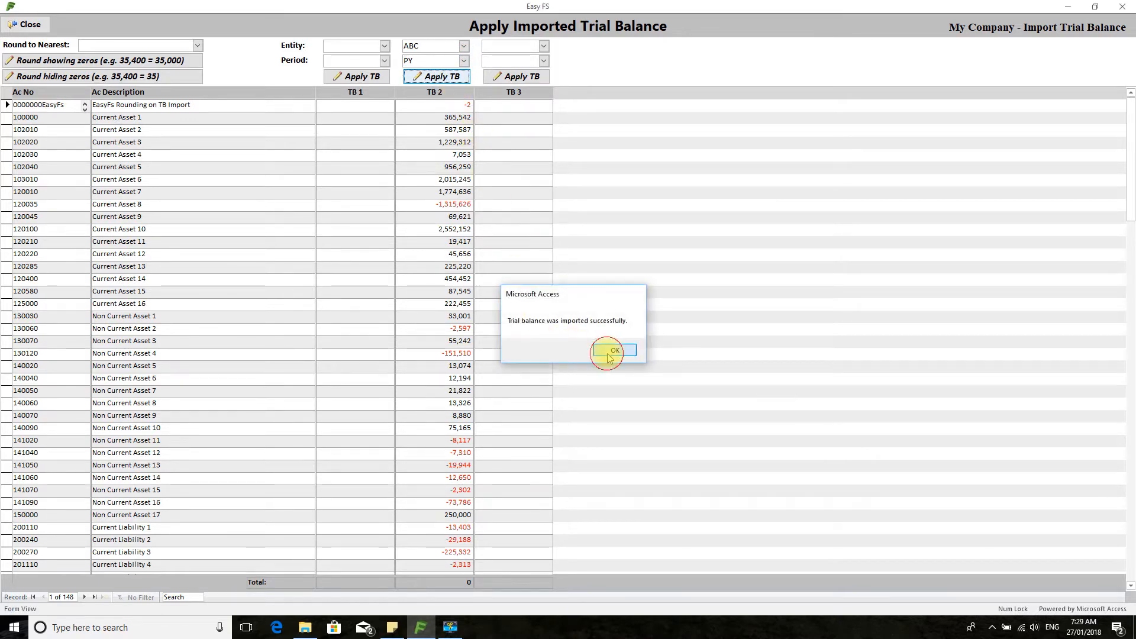
left_click(27, 25)
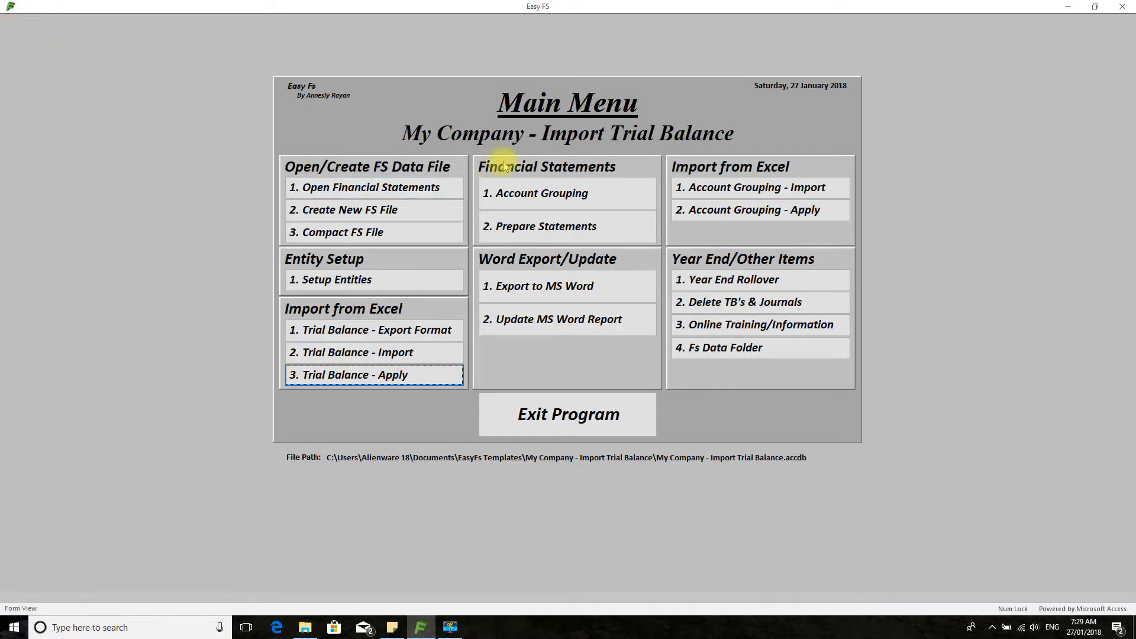
- Filter Account Grouping by entity ABC, examine the current and prior year balances, and return to the main menu
left_click(545, 201)
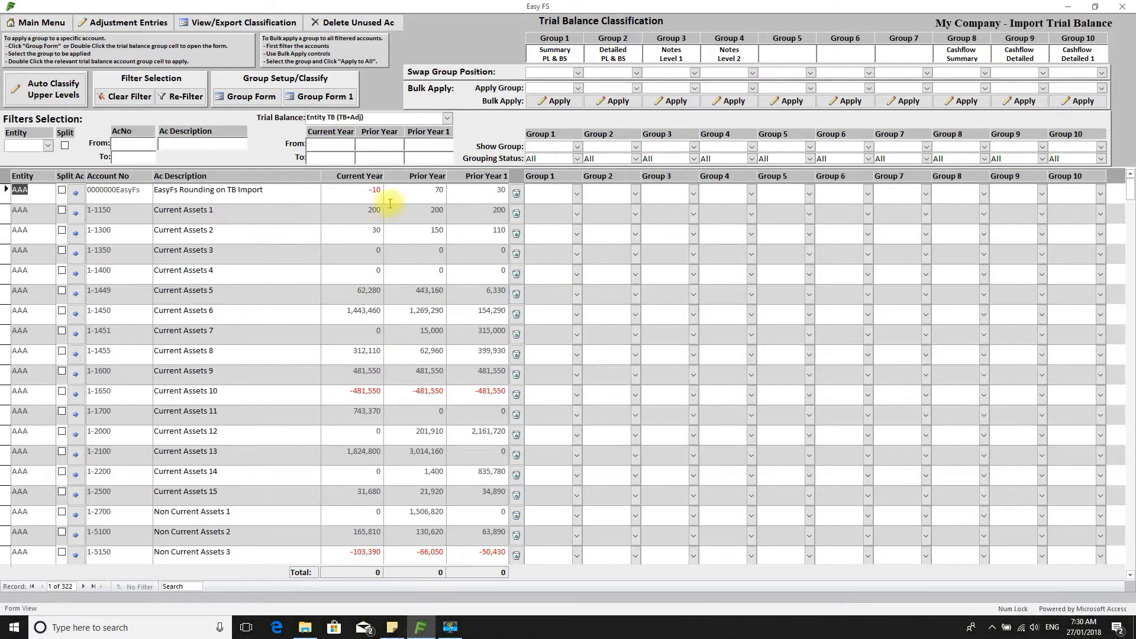
left_click(49, 145)
left_click(35, 170)
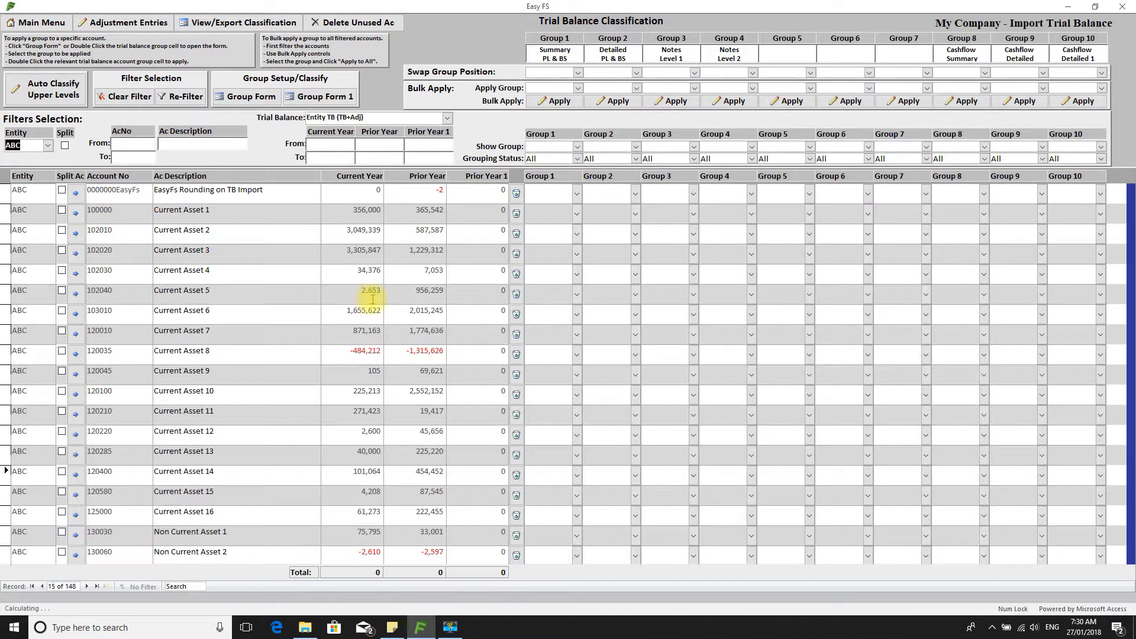
scroll(363, 299, "down", 11)
scroll(383, 298, "down", 1)
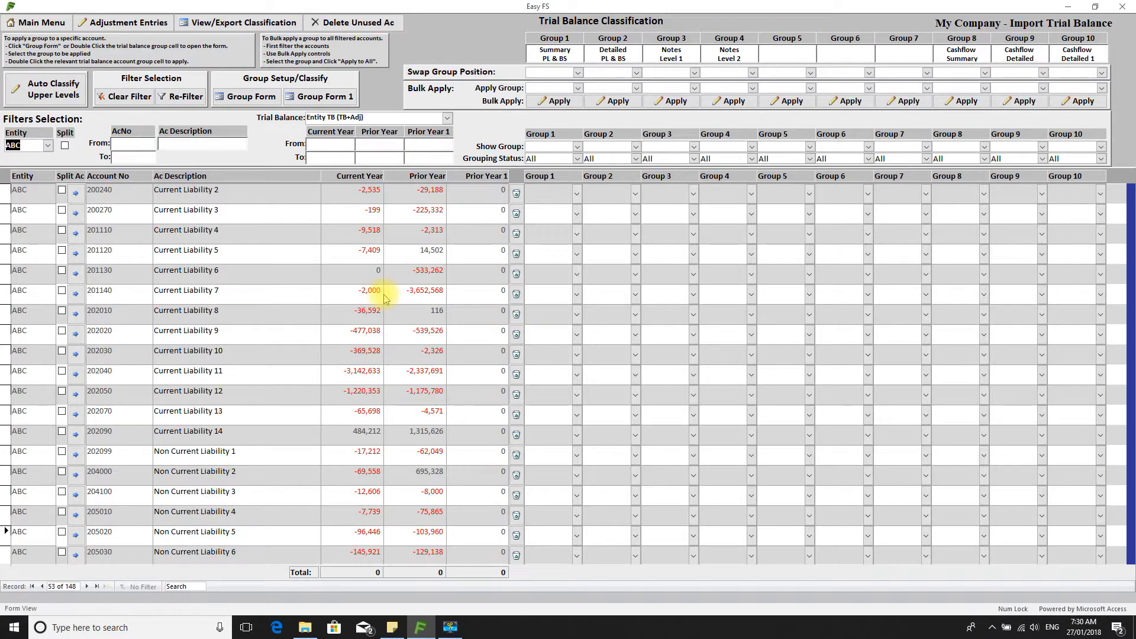
scroll(384, 298, "down", 20)
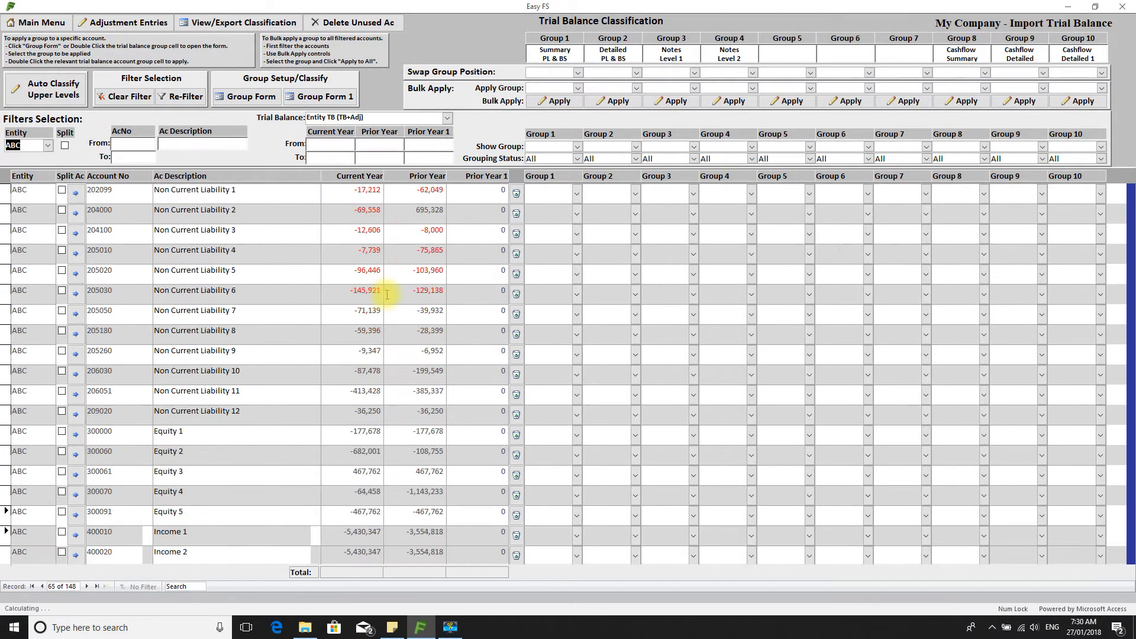
scroll(387, 294, "down", 5)
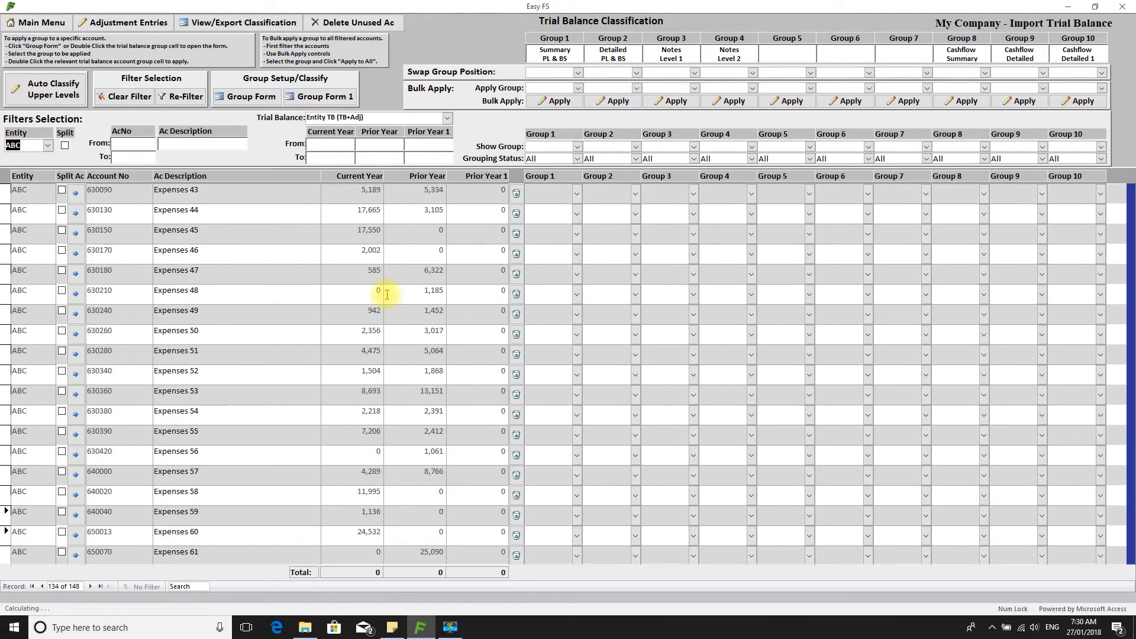
scroll(389, 293, "up", 20)
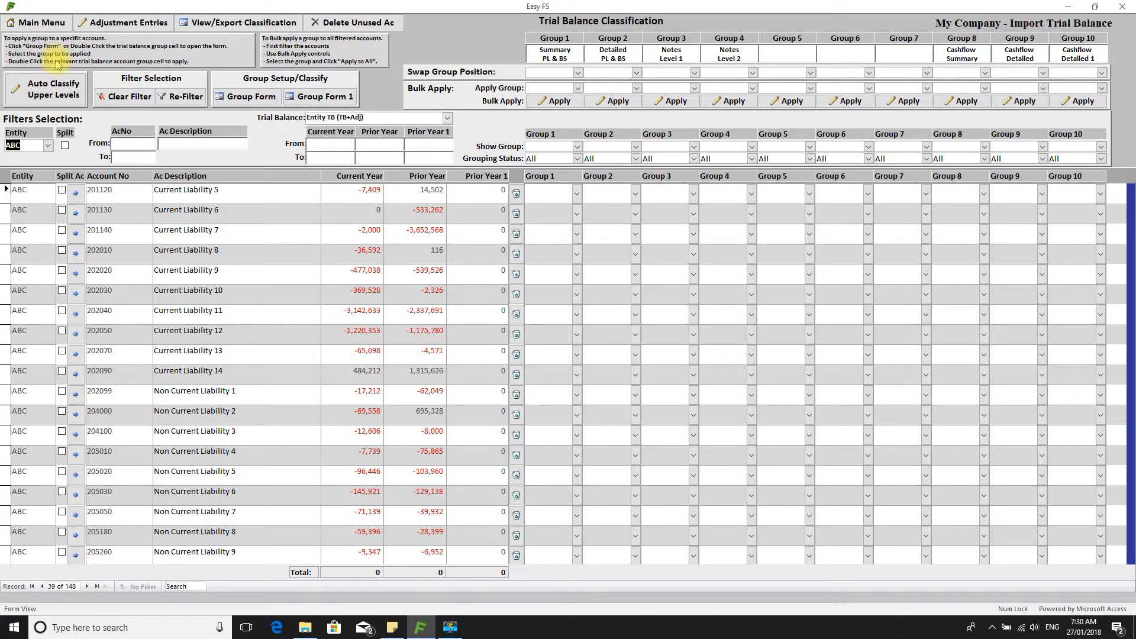
left_click(42, 24)
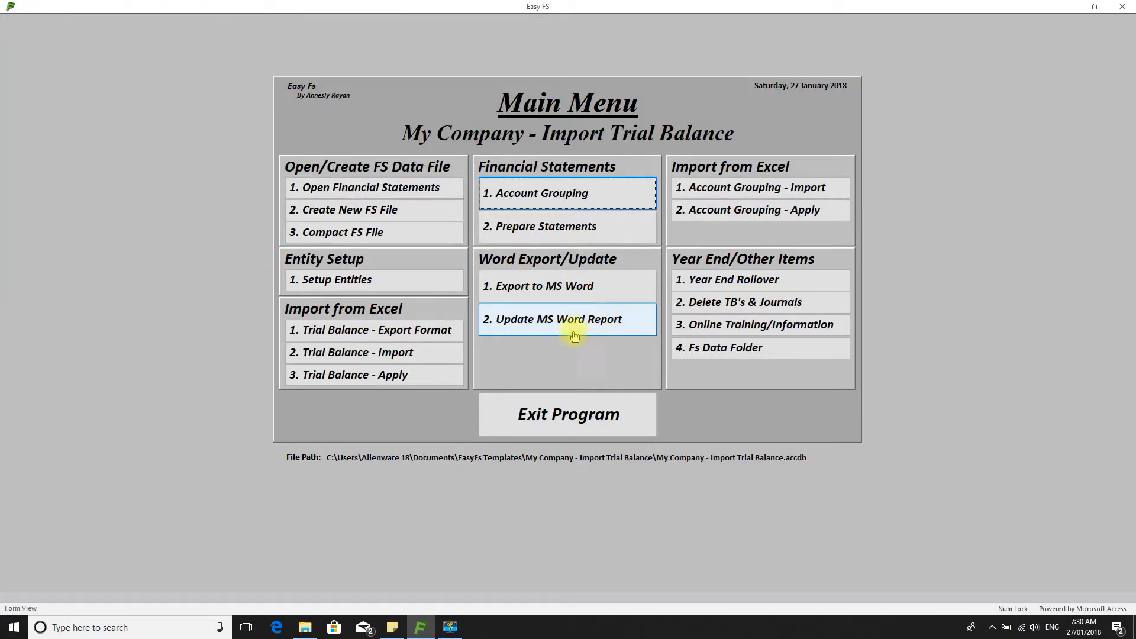
- Import the trial balance file Entity 2 TB - PY1.xlsb from the Import folder
left_click(416, 362)
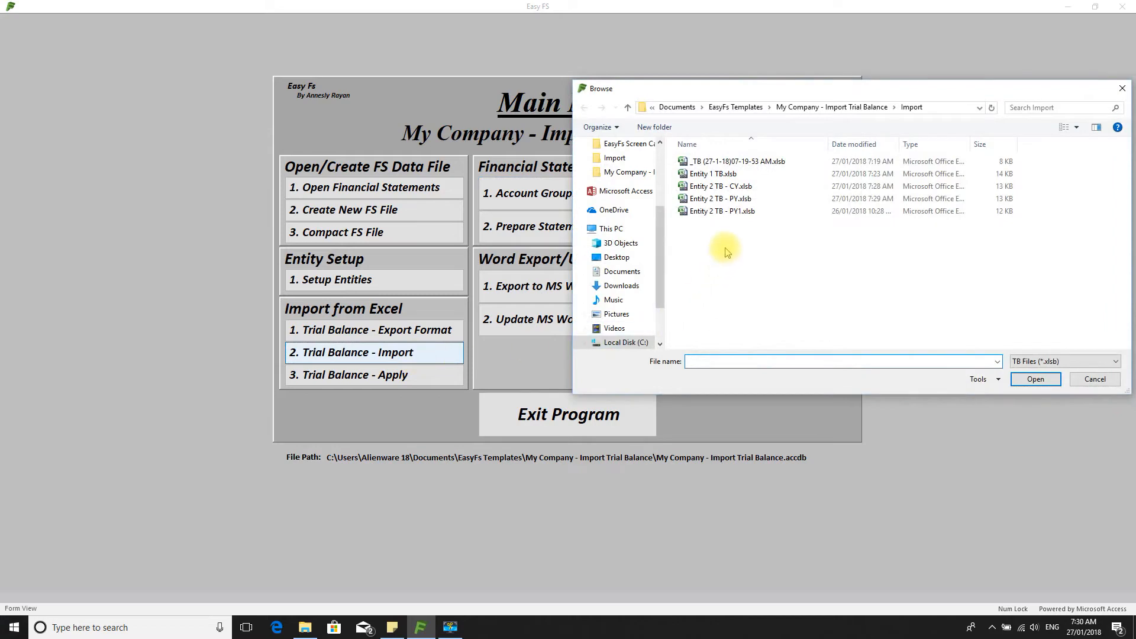
double_click(732, 212)
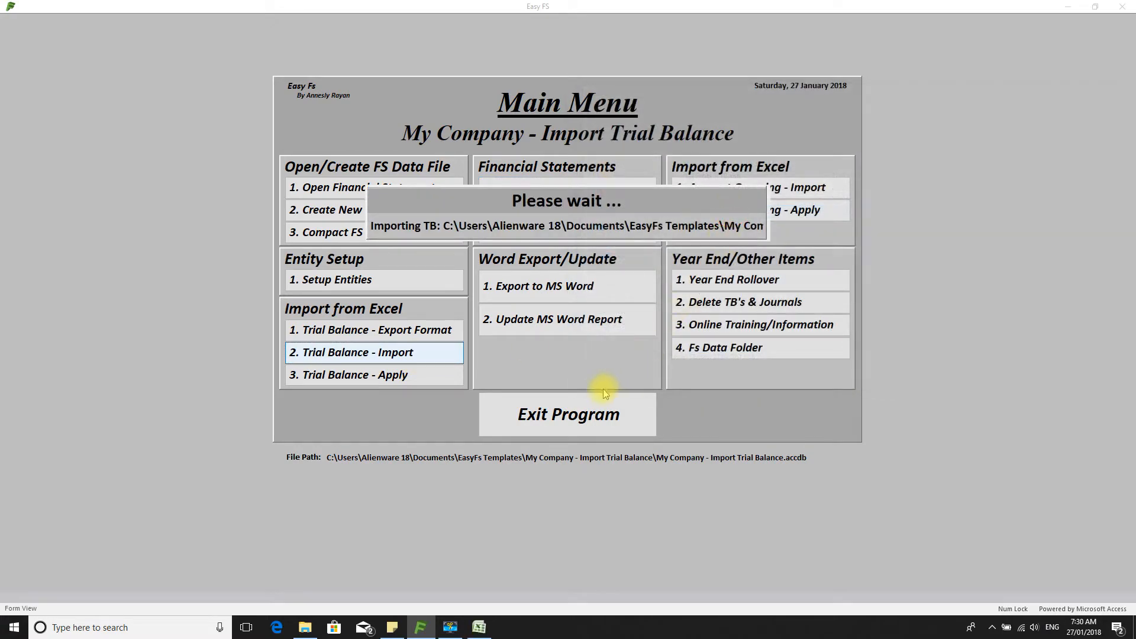
left_click(621, 355)
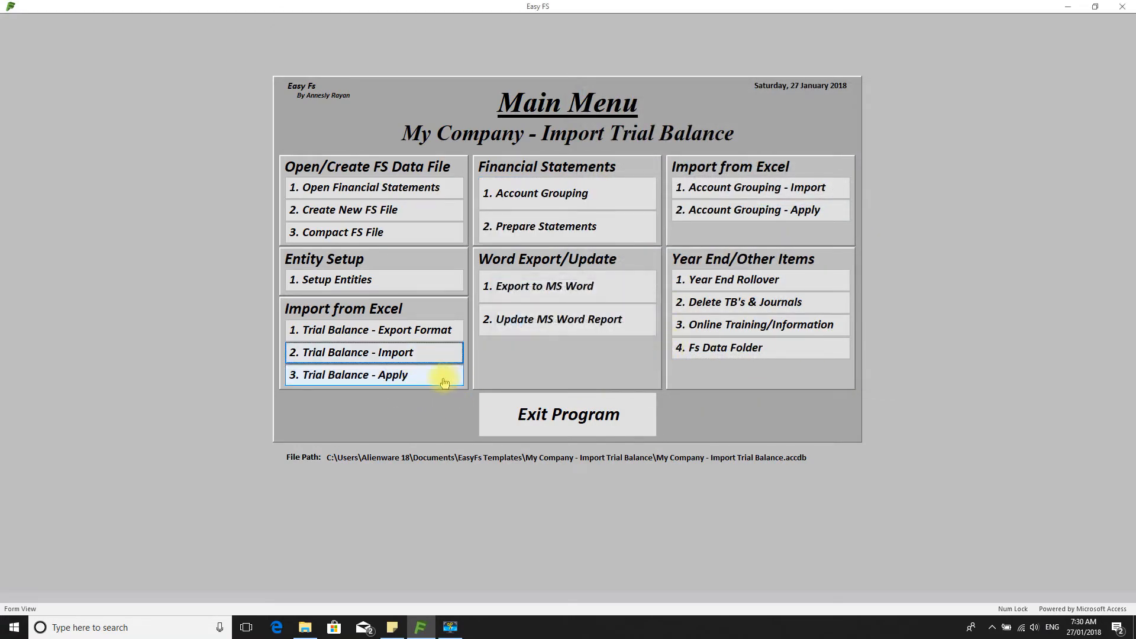
- Apply the imported TB 3 to entity ABC for period PY1 and close the form
left_click(445, 376)
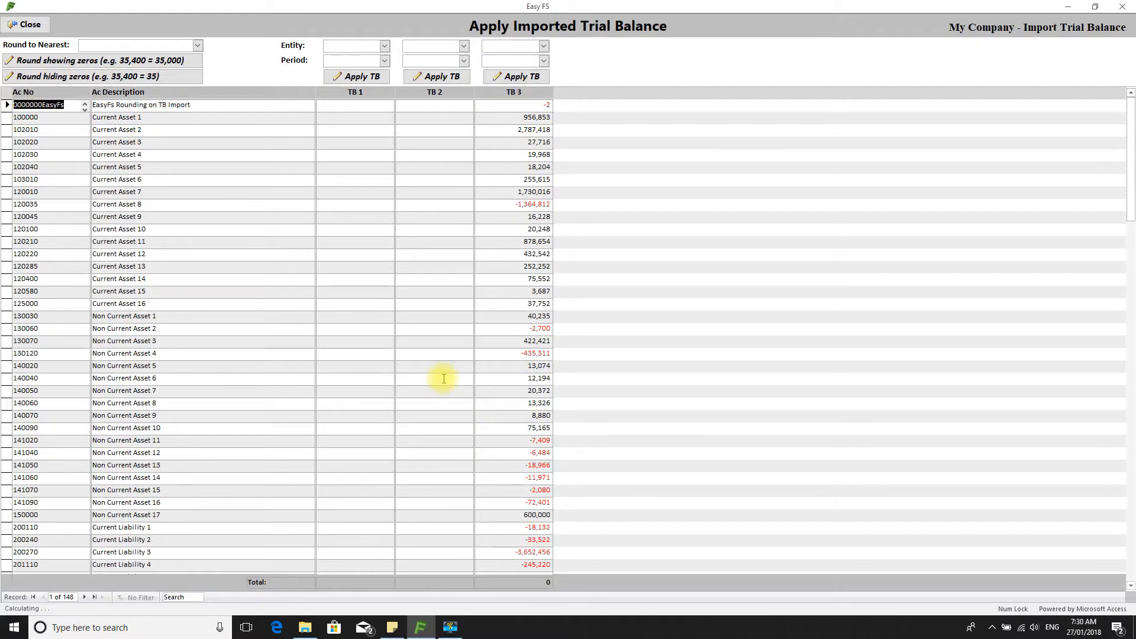
left_click(544, 47)
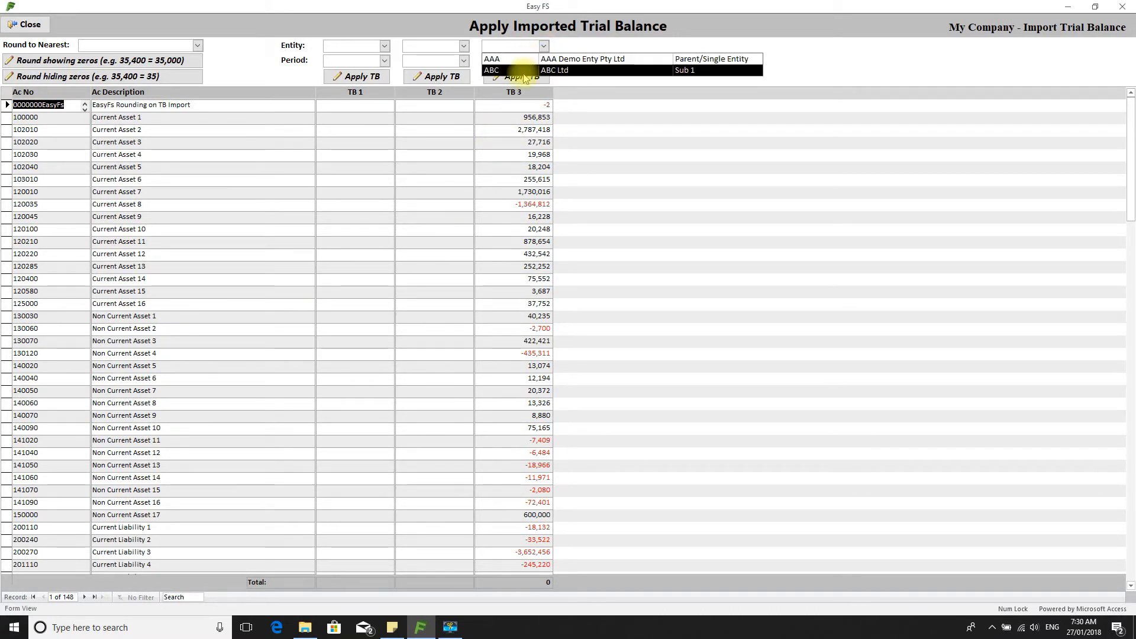
left_click(521, 70)
left_click(543, 61)
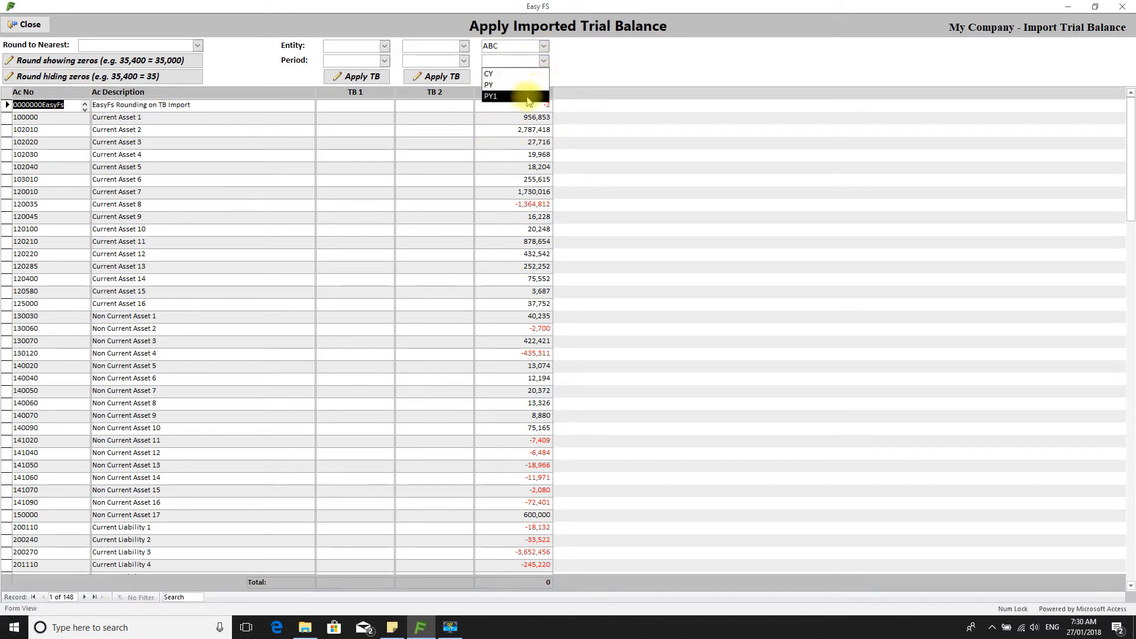
left_click(526, 97)
left_click(520, 76)
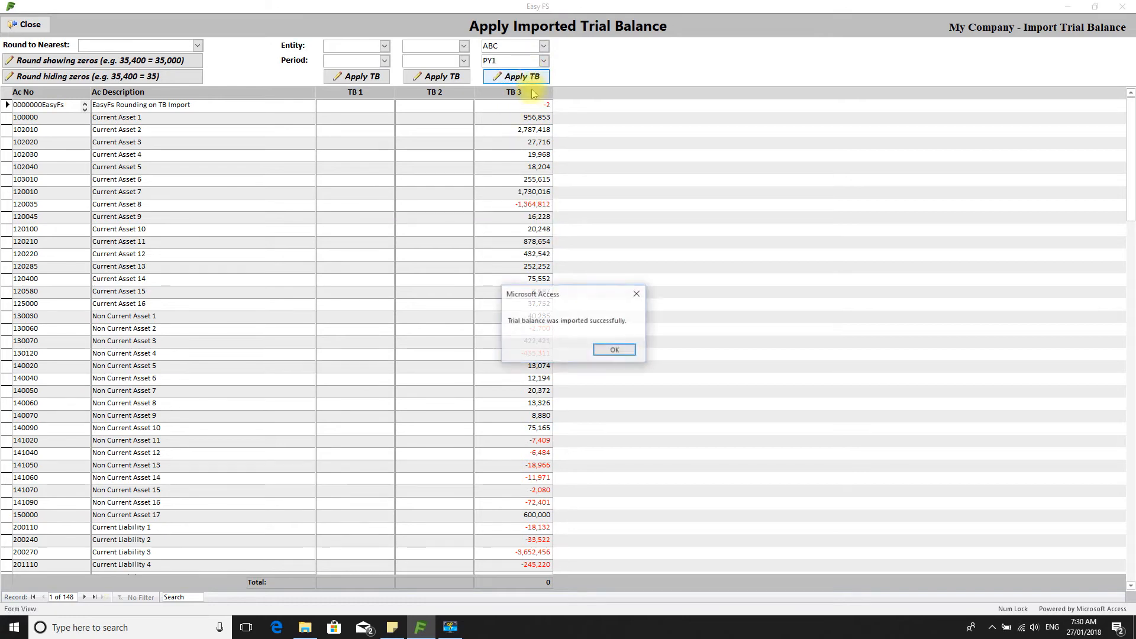
left_click(619, 350)
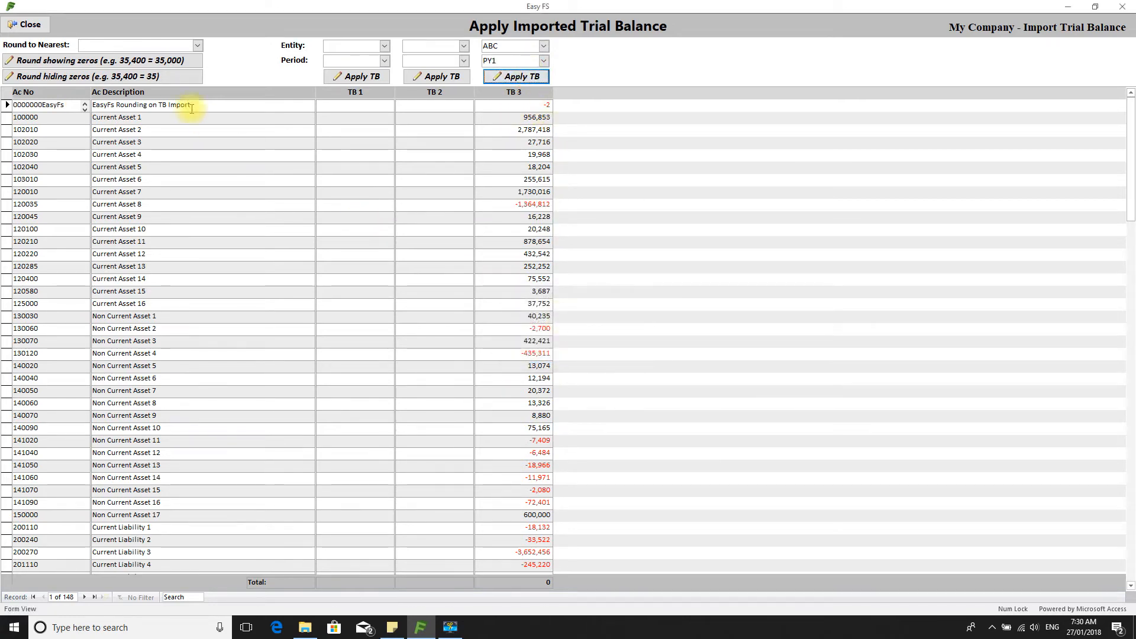
left_click(14, 26)
- Filter Account Grouping by entity ABC, check the Prior Year 1 balances, and return to the main menu
left_click(569, 193)
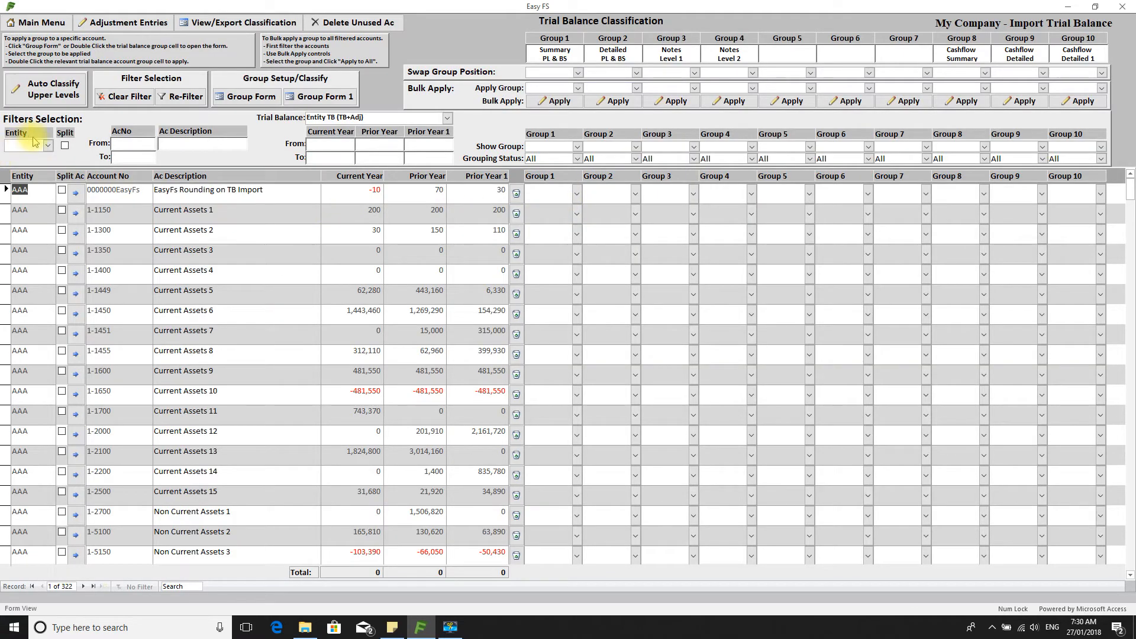
left_click(47, 145)
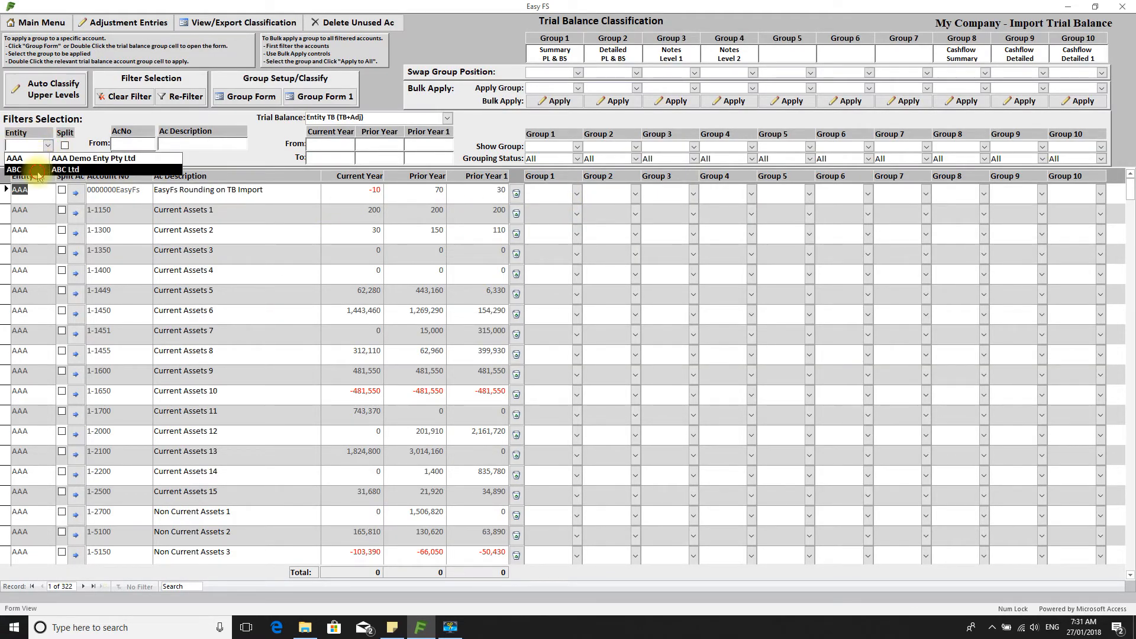
left_click(38, 167)
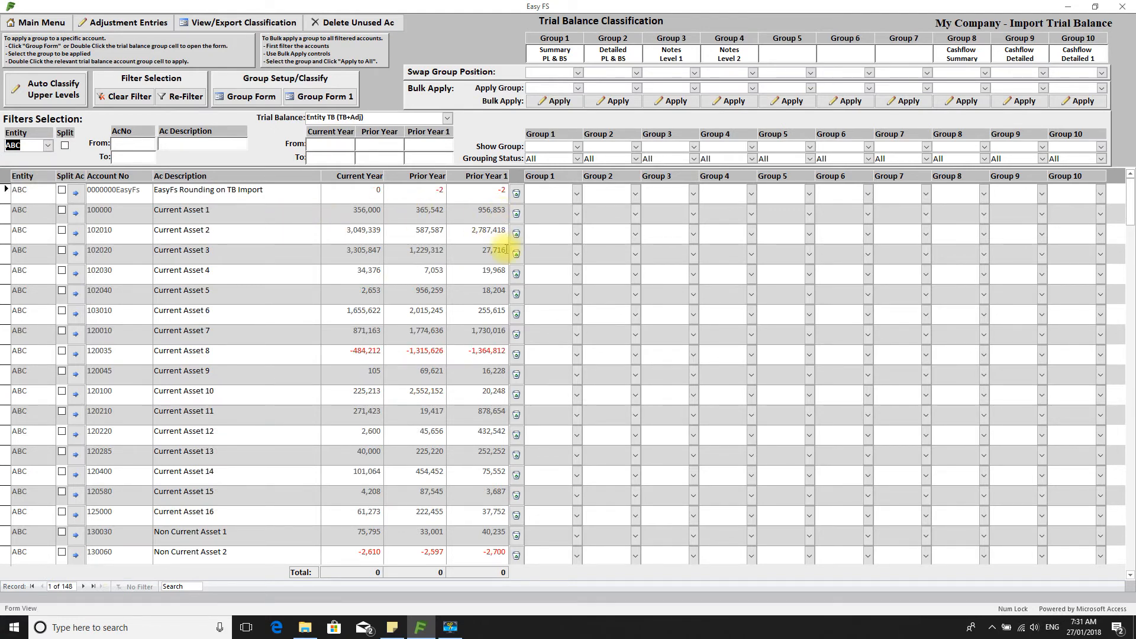
scroll(505, 250, "down", 5)
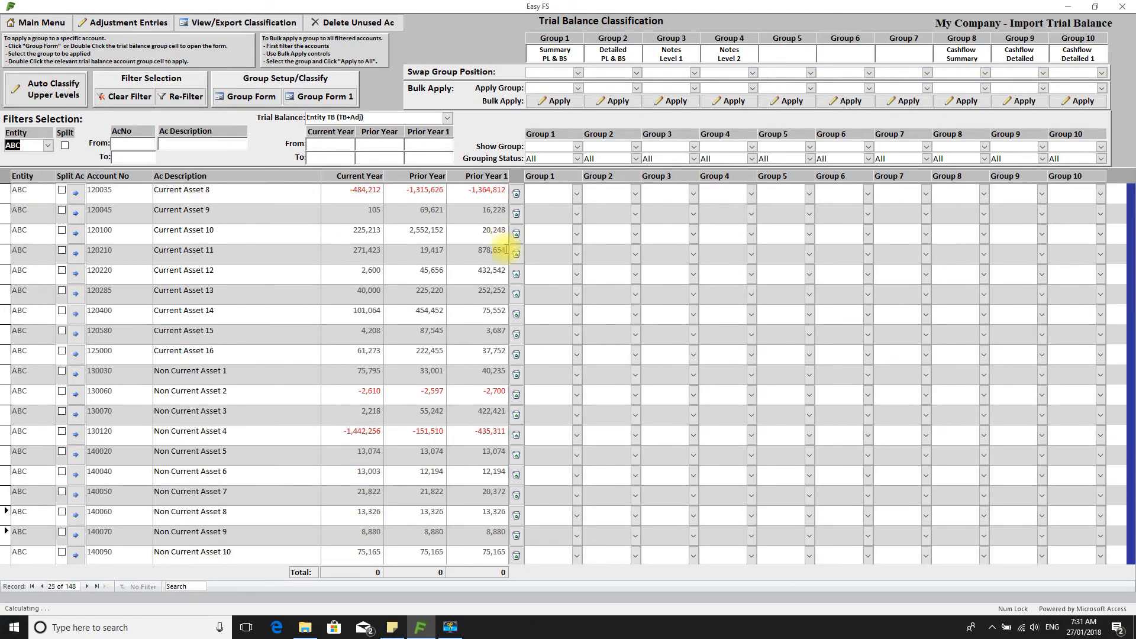
left_click(38, 22)
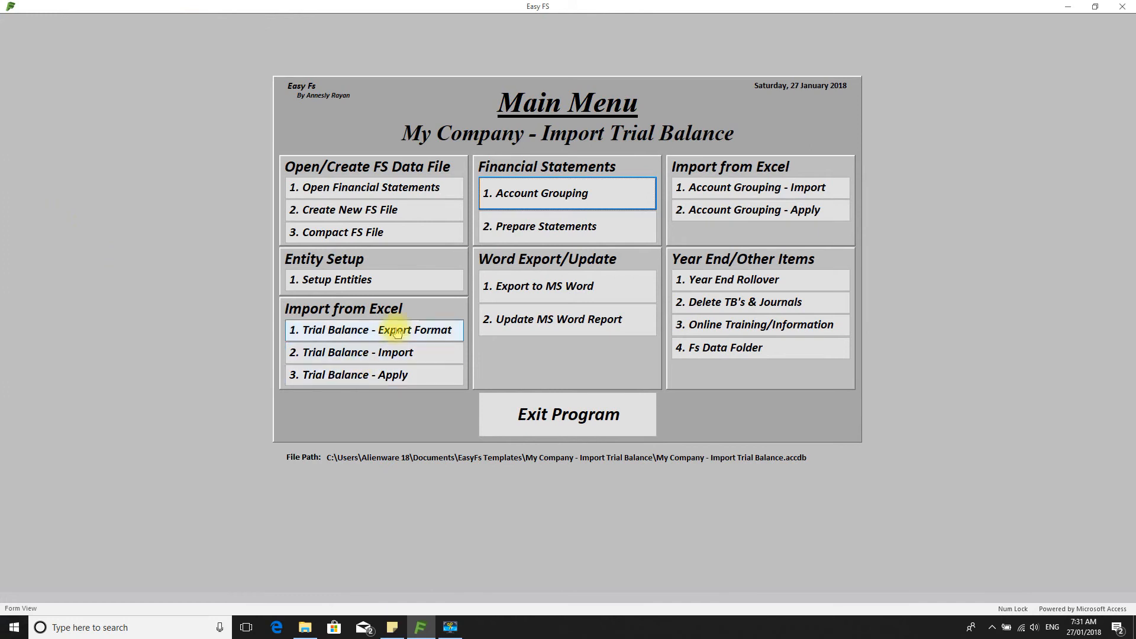